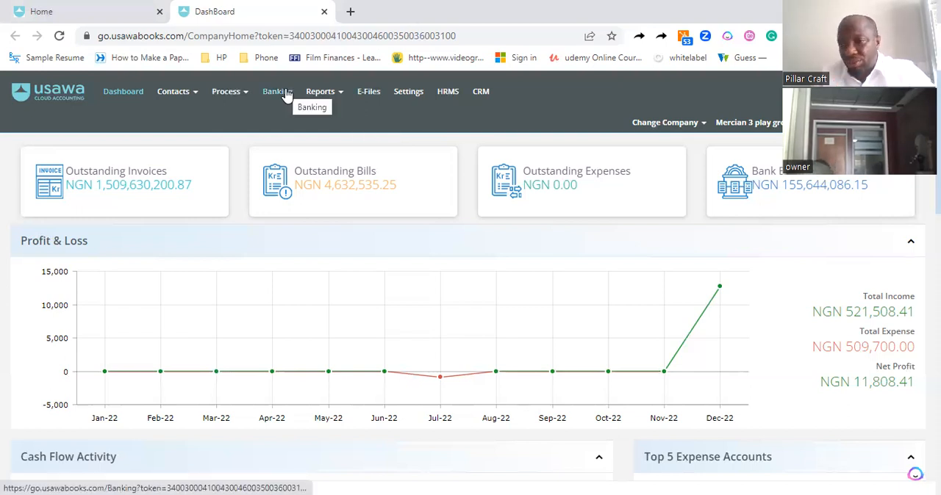
Go to the Manage Inventory list and start adding a new item
left_click(226, 96)
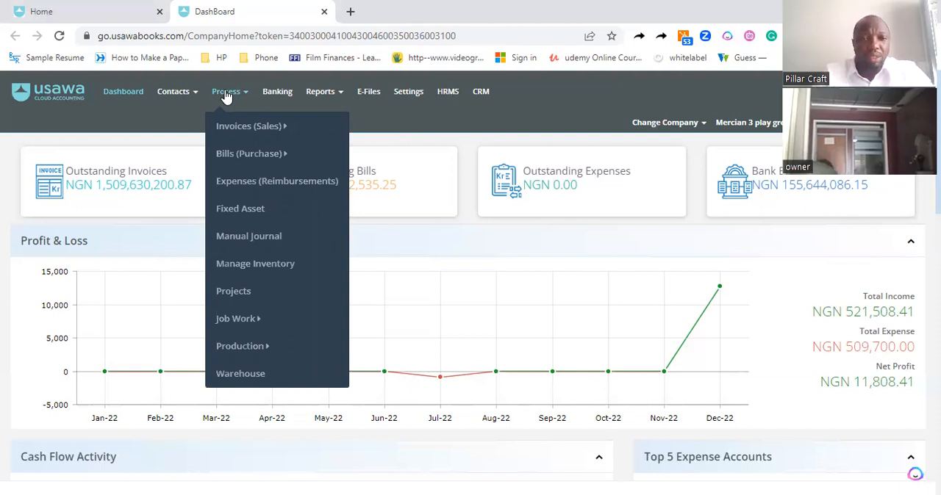
left_click(245, 268)
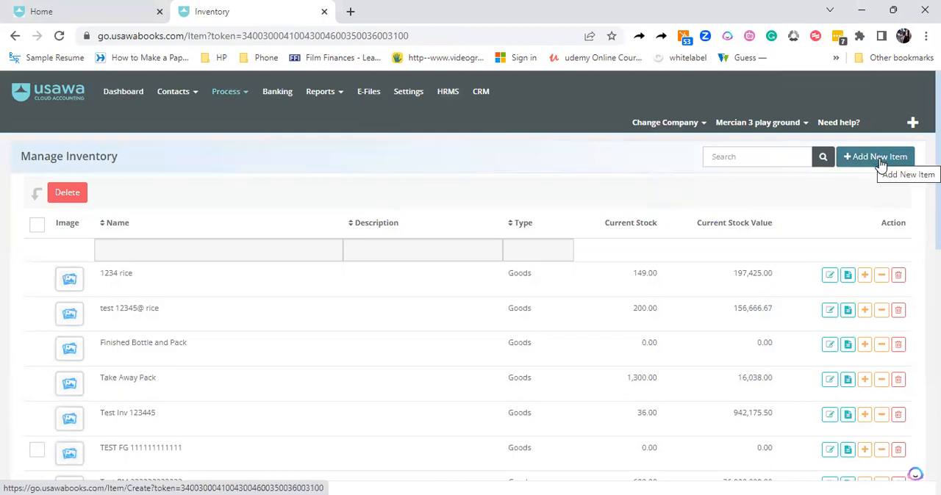
left_click(880, 157)
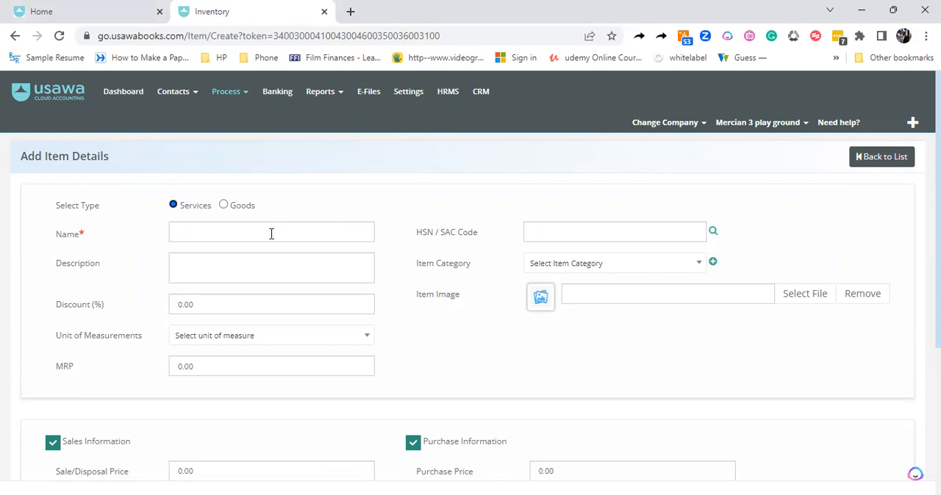
Set the new item's type to Goods and name it "Tiles Units"
left_click(223, 206)
left_click(218, 231)
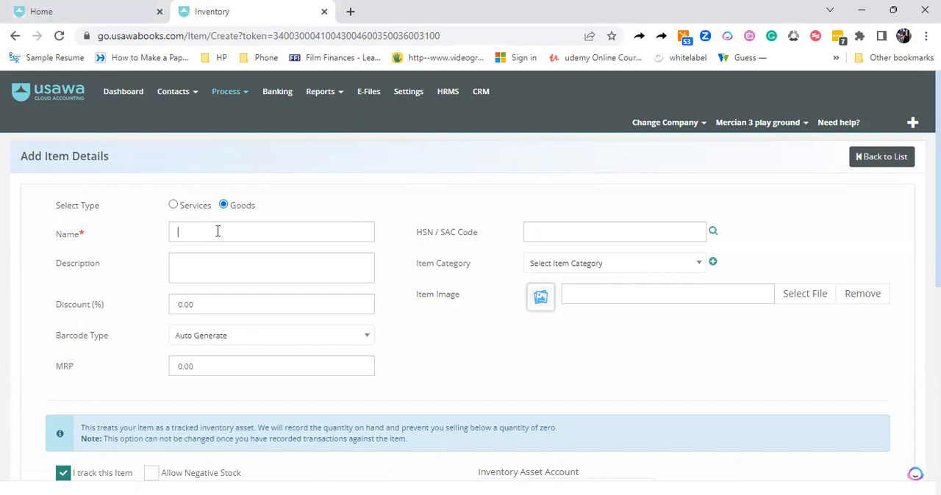
type("iLES")
key("BackSpace")
key("BackSpace")
key("BackSpace")
key("BackSpace")
key("BackSpace")
type("Tiles Units")
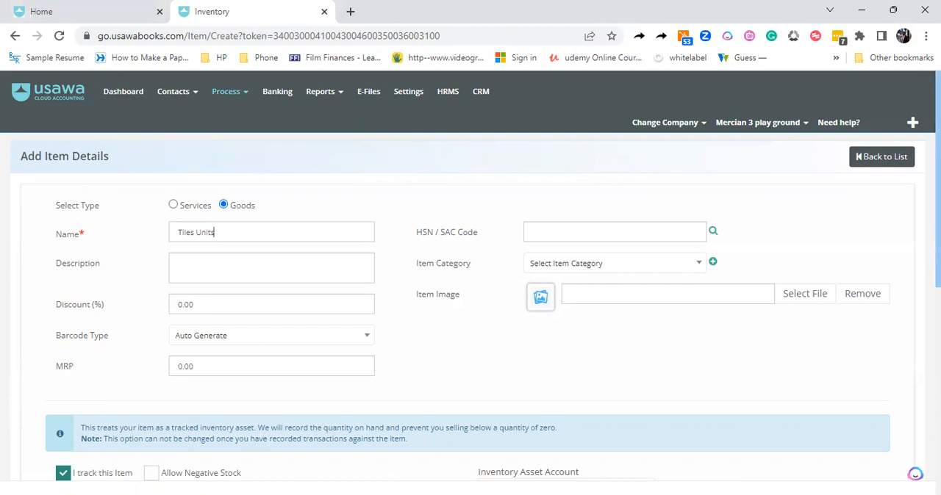
Create a new item category named "Floor Tiles" and assign it to the item
scroll(471, 294, "down", 2)
scroll(911, 219, "up", 1)
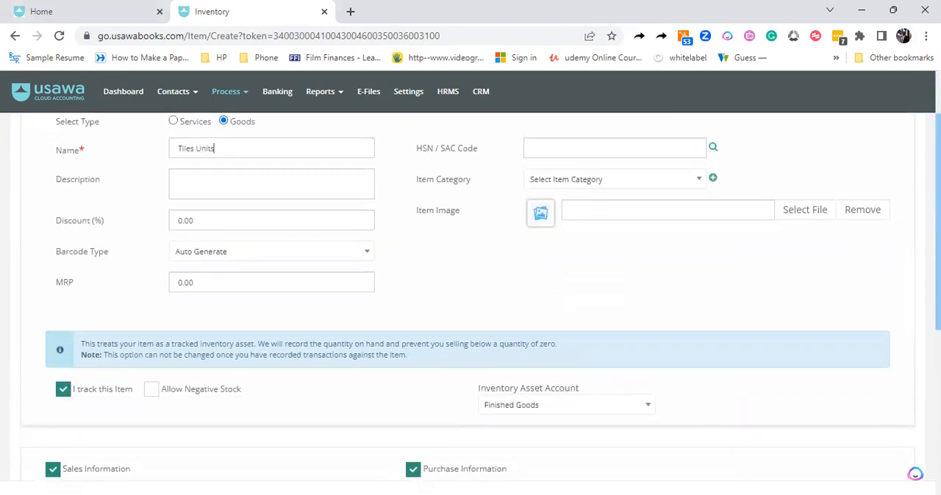
left_click(552, 184)
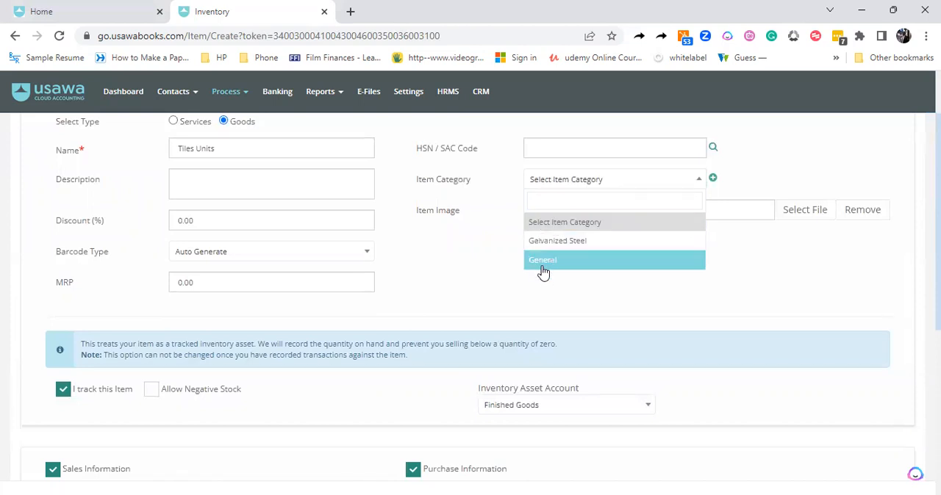
left_click(713, 179)
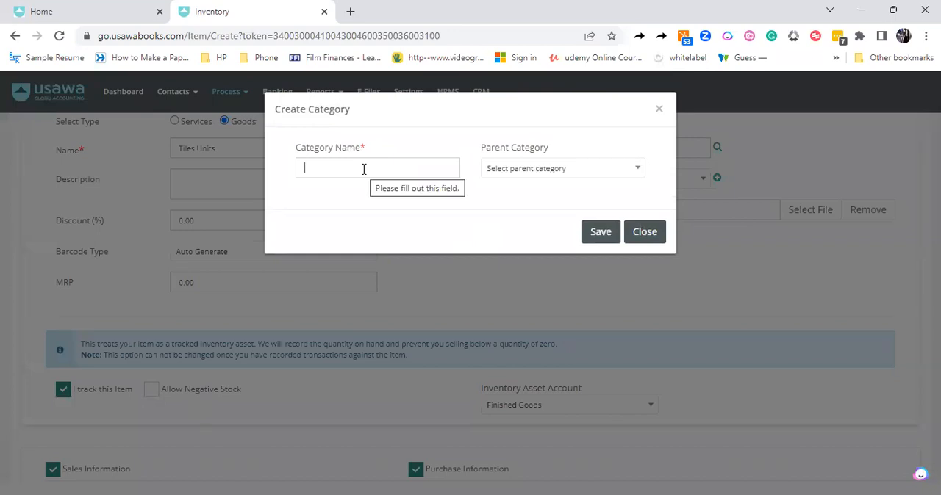
type("Floor")
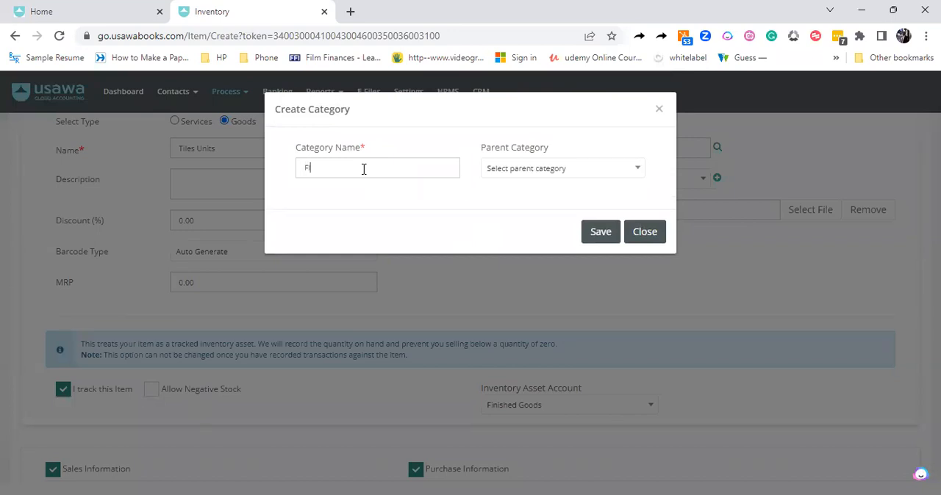
type(" Tiles")
left_click(540, 177)
left_click(483, 200)
left_click(601, 237)
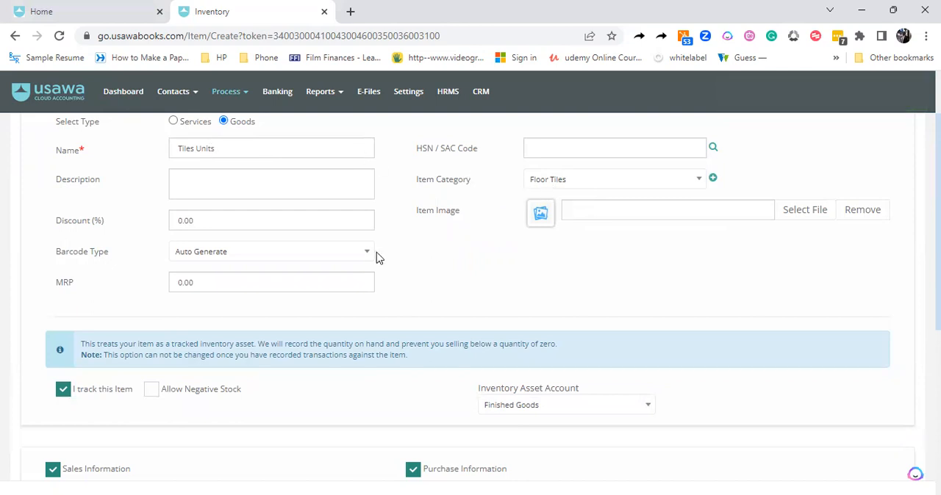
Enter "Tiles 50X 100" as the item's description
left_click(223, 185)
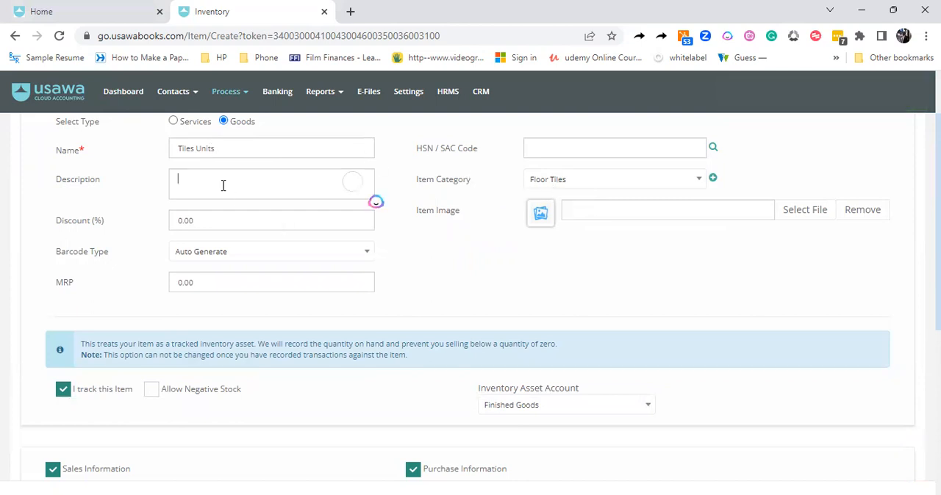
type("Tiles S")
type("0X 100")
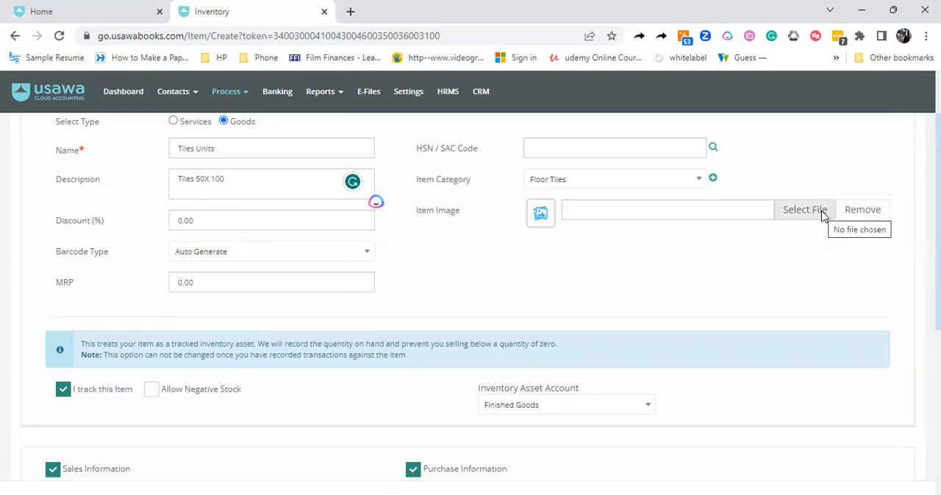
Try the Manual Barcode type for the item and restore Auto Generate
left_click(213, 257)
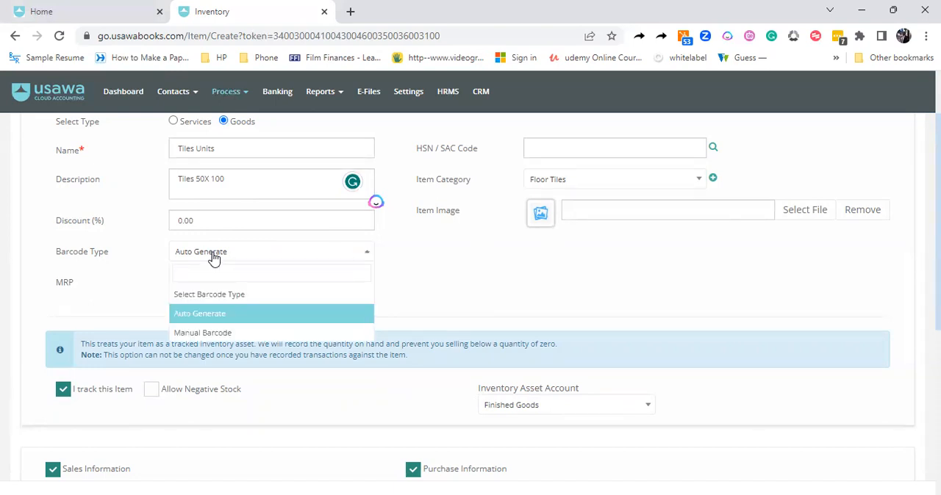
left_click(208, 334)
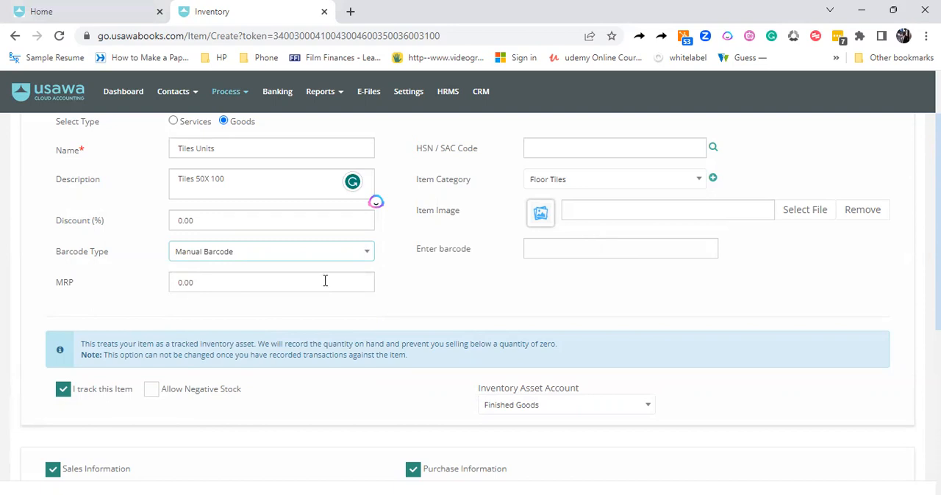
left_click(350, 257)
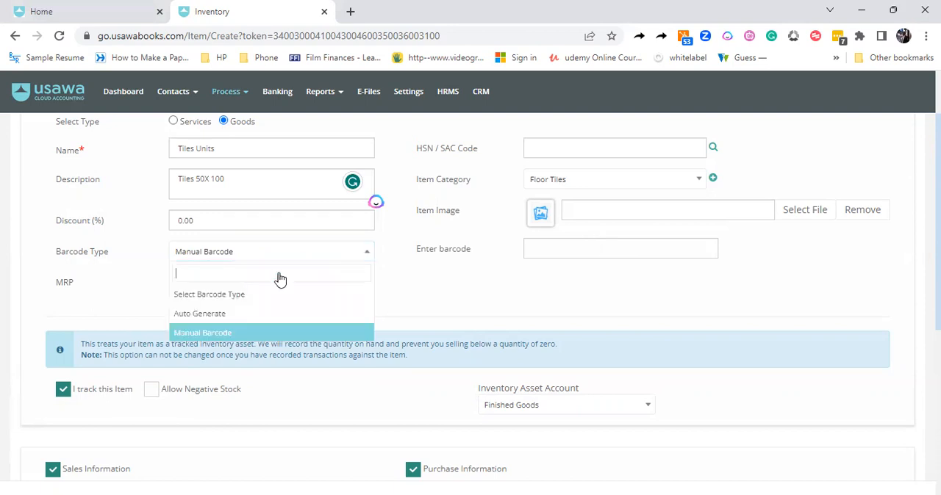
left_click(220, 313)
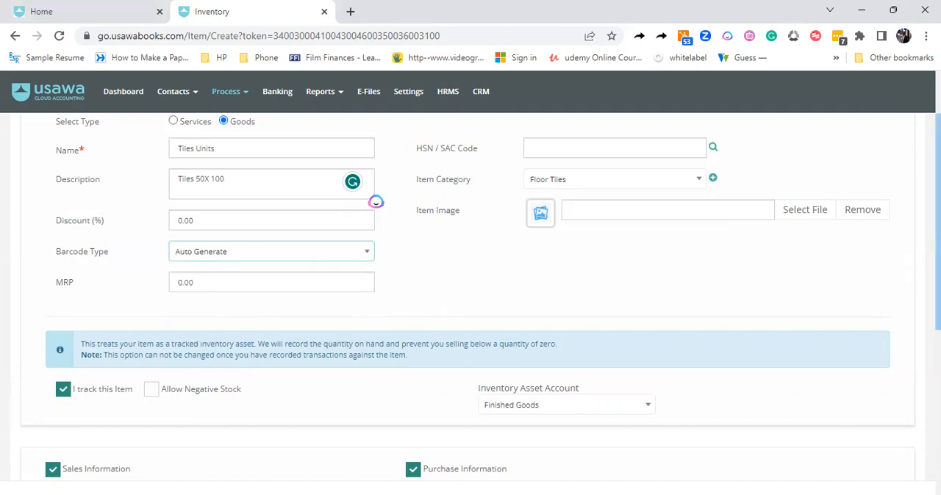
Try turning off stock tracking for the item and turn it back on
scroll(937, 221, "down", 1)
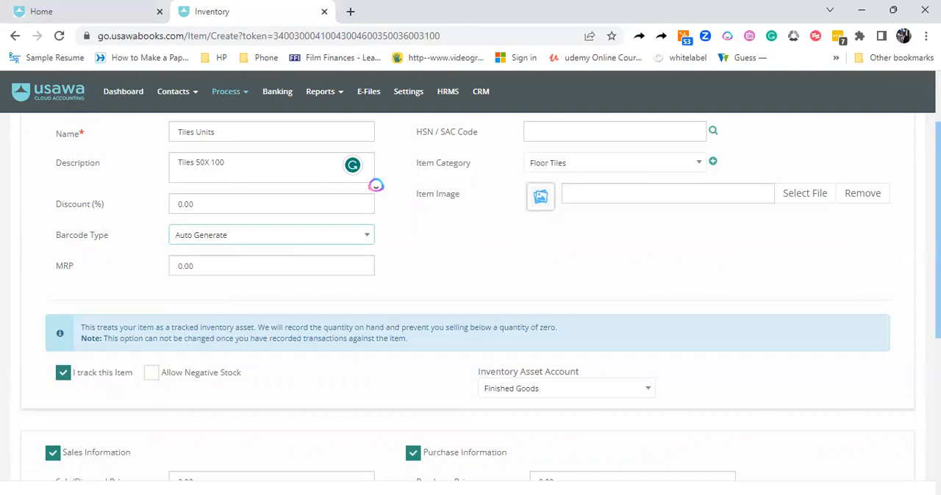
scroll(481, 298, "down", 2)
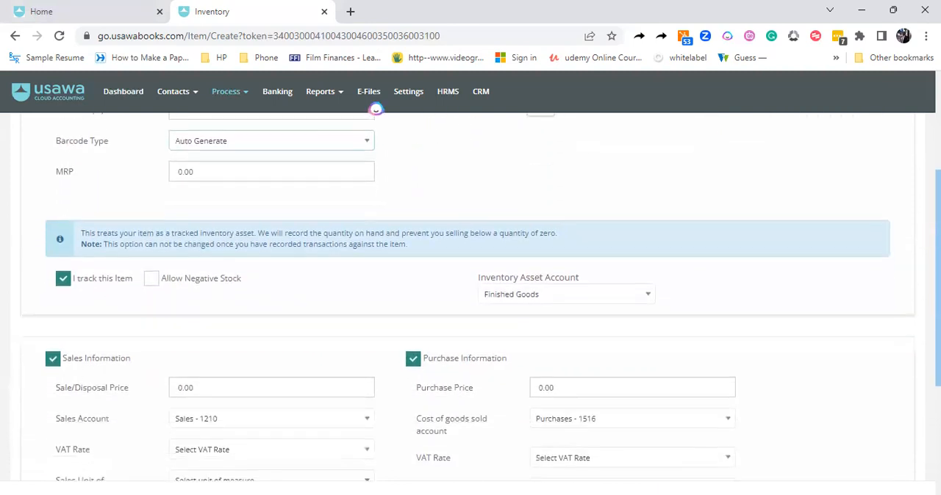
left_click(65, 272)
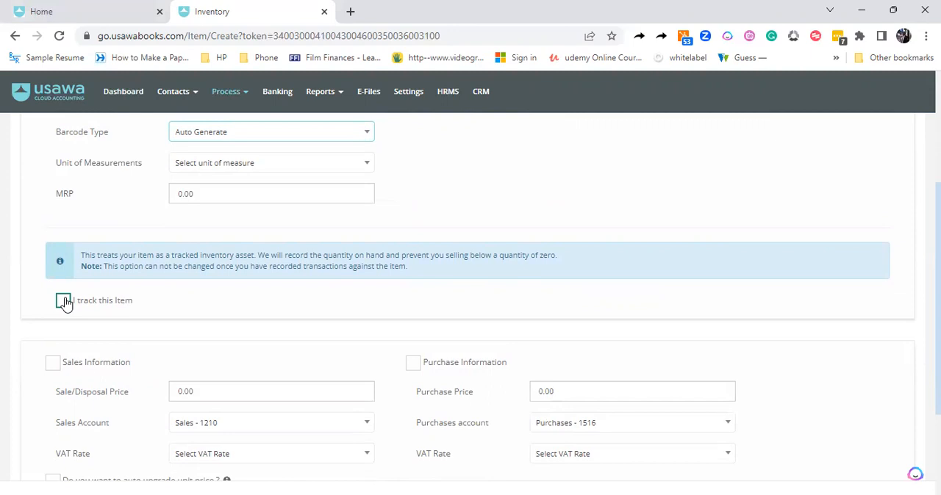
left_click(64, 301)
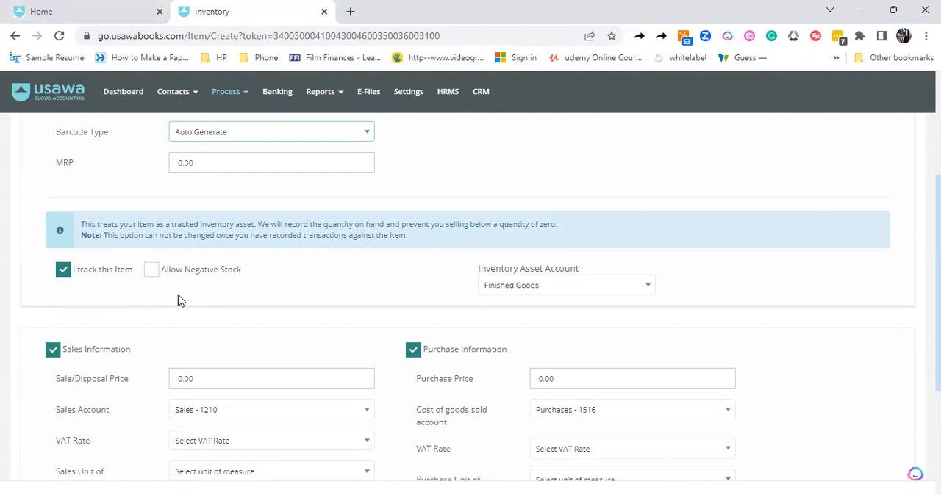
Set the item's inventory asset account to Inventory
left_click(506, 289)
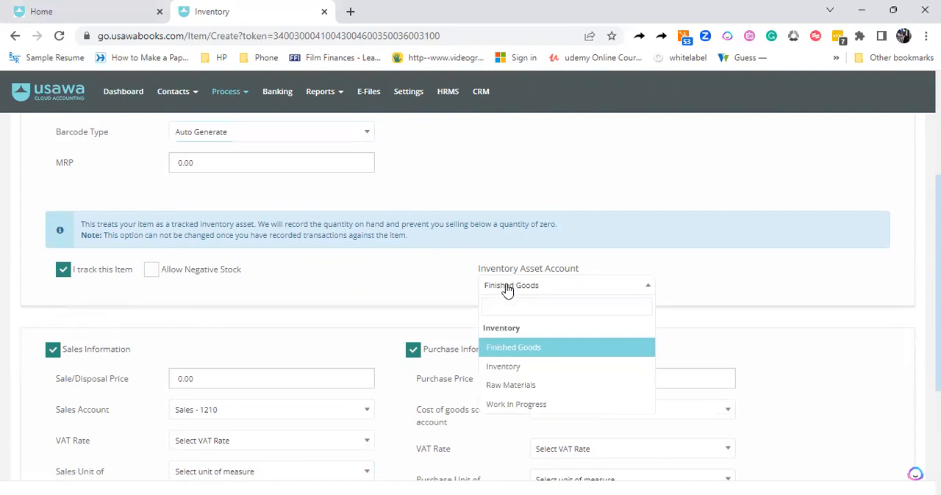
scroll(936, 279, "down", 2)
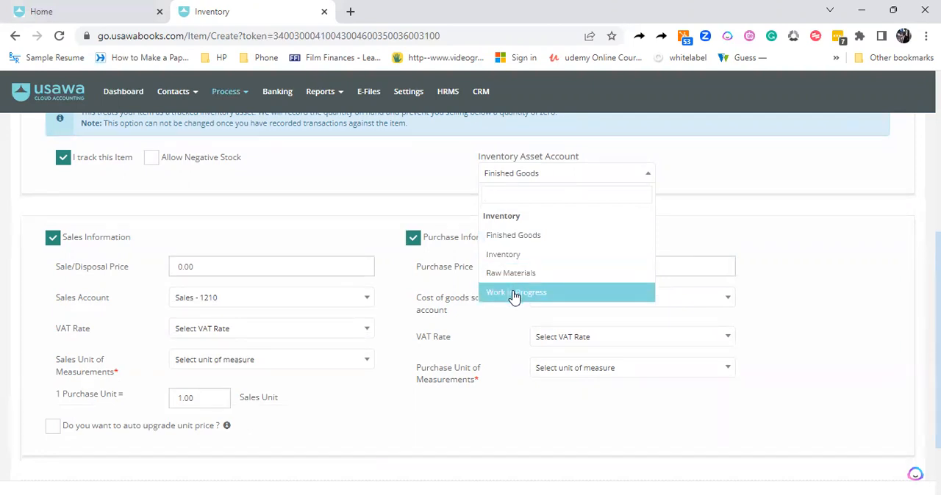
left_click(515, 260)
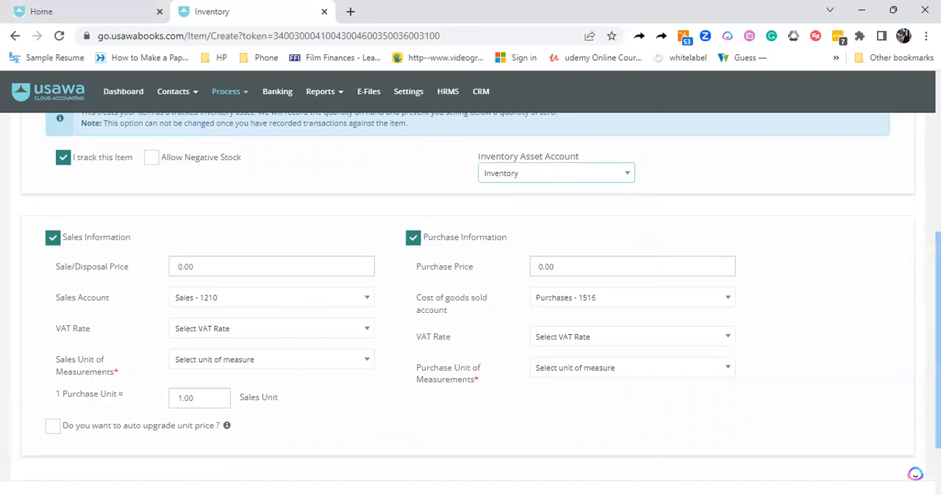
Set the cost of goods sold account to Other Cost of Inventory Sold - 1524 in the purchase information
scroll(575, 276, "up", 1)
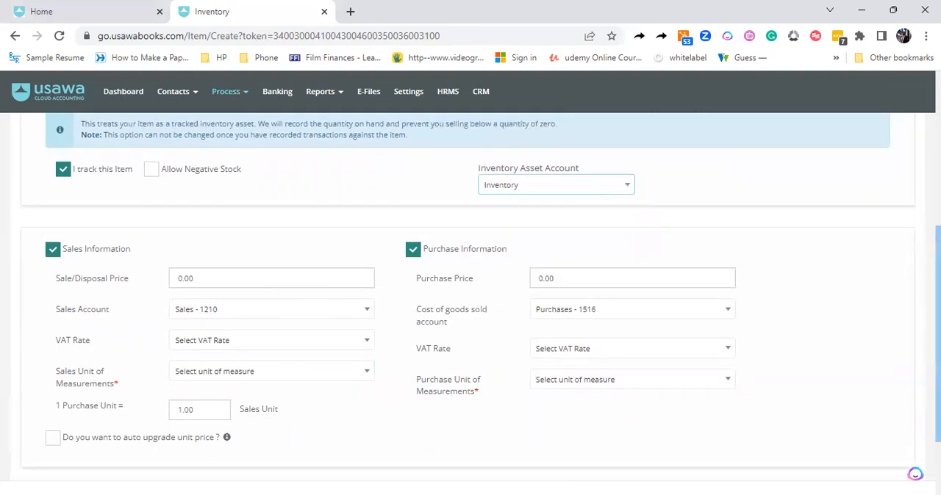
left_click(575, 311)
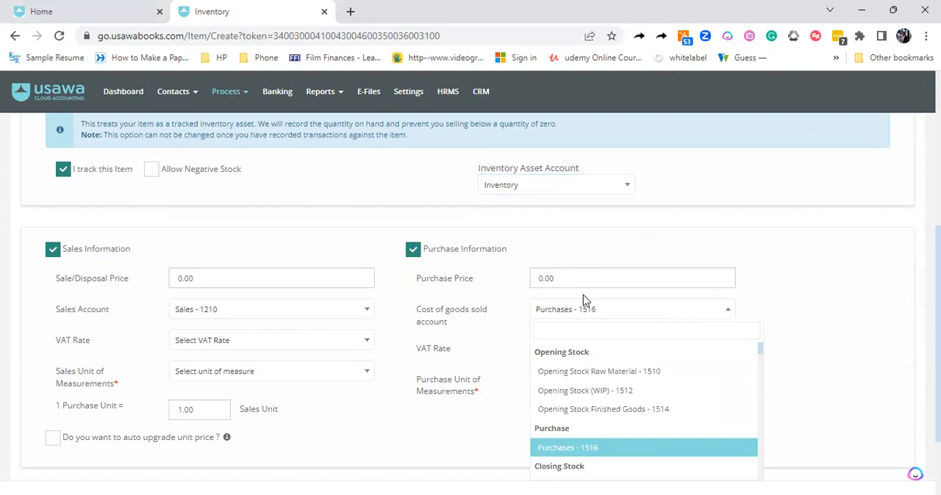
type("cos")
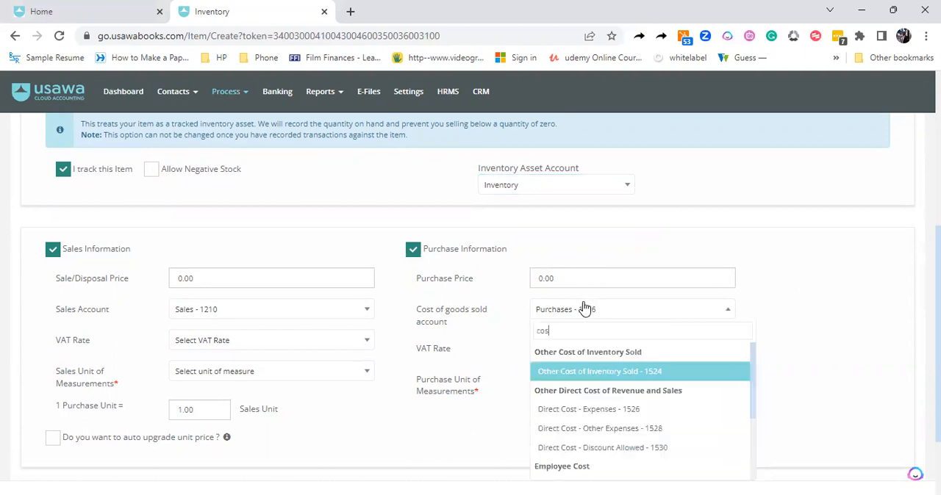
type("t")
left_click(586, 376)
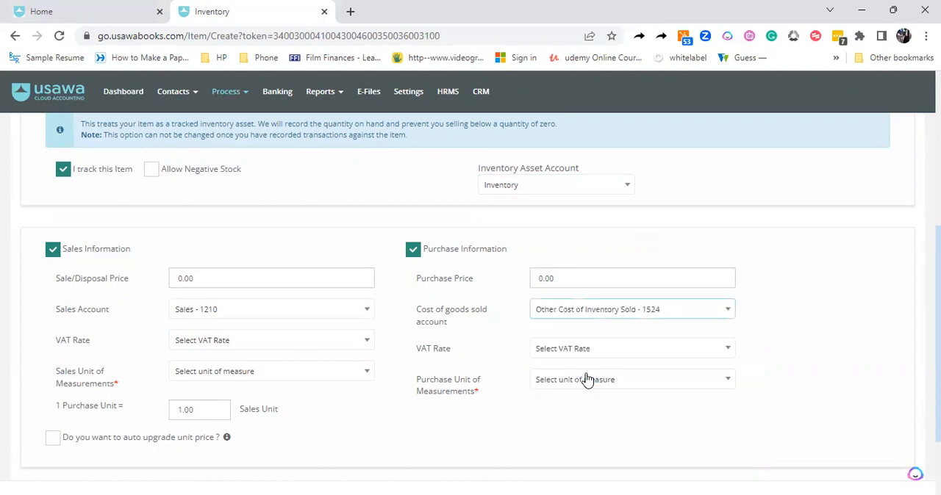
Set the purchase VAT rate to VAT on Purchases (7.5%) and the purchase unit of measurement to Units
left_click(581, 356)
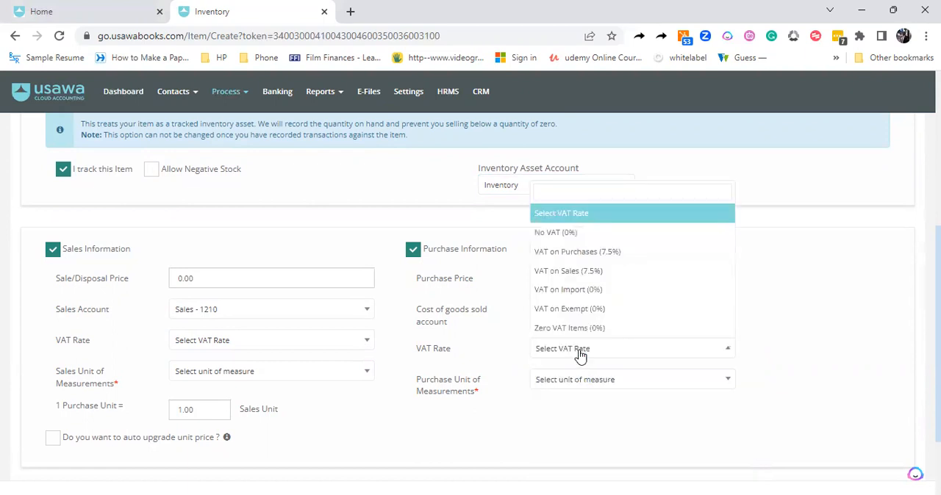
left_click(567, 256)
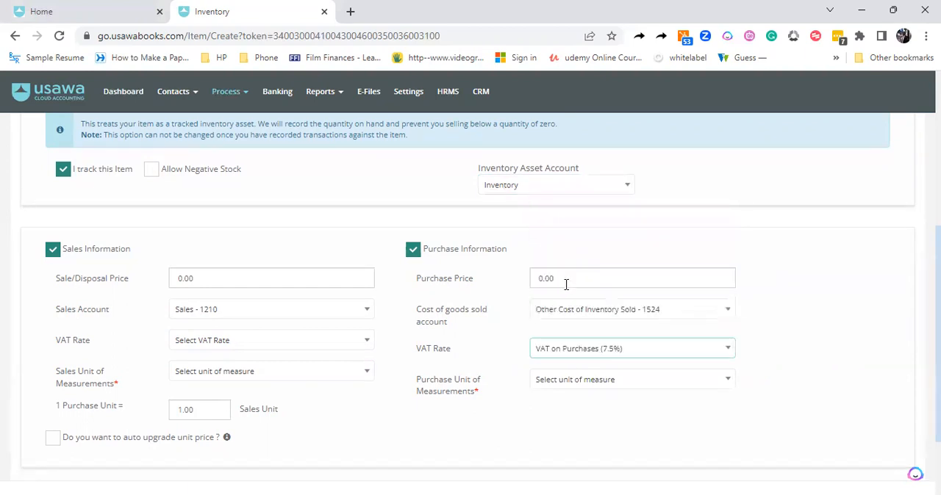
left_click(567, 382)
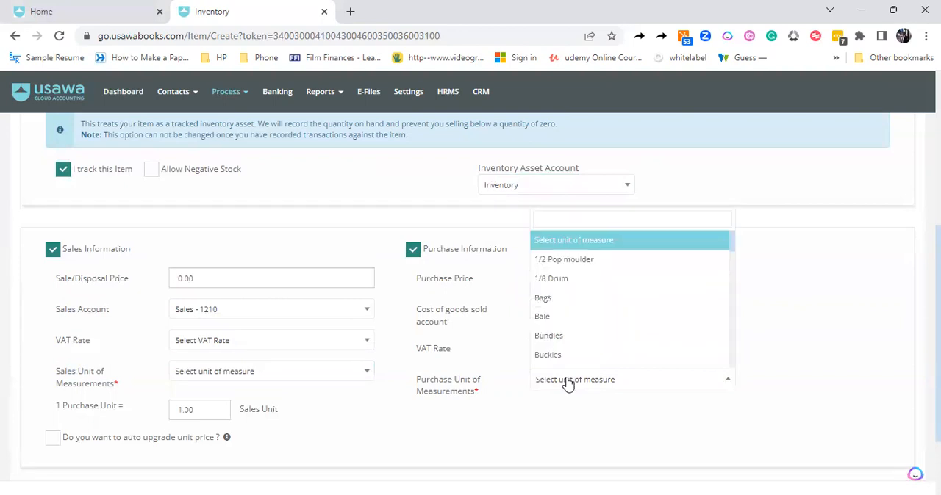
type("uni")
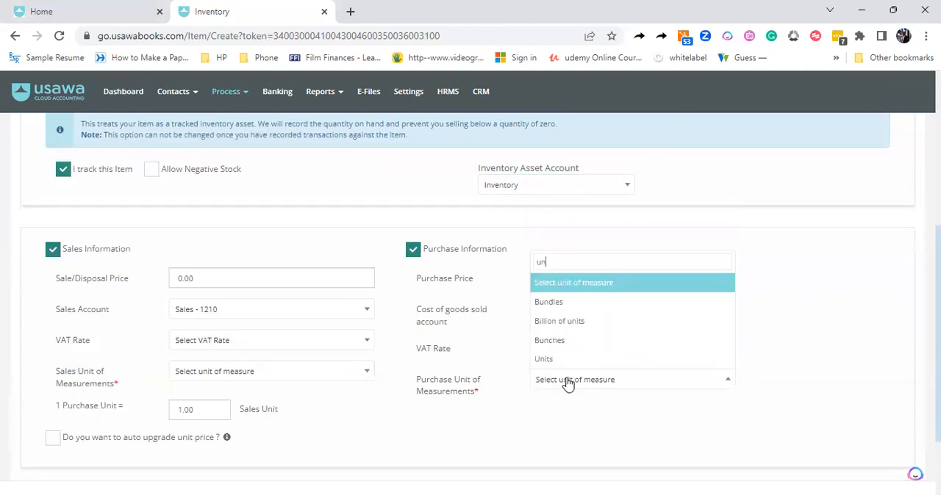
left_click(552, 360)
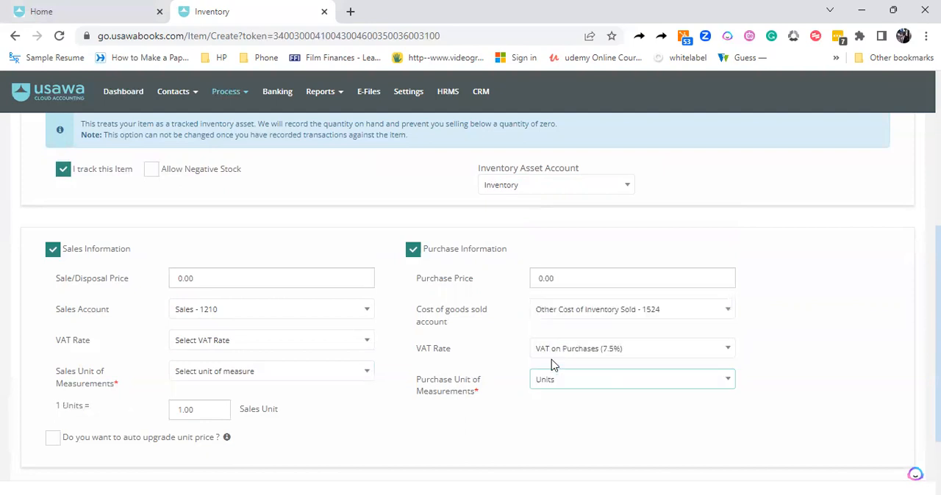
Set the VAT rate in the sales information to VAT on Sales (7.5%)
left_click(286, 289)
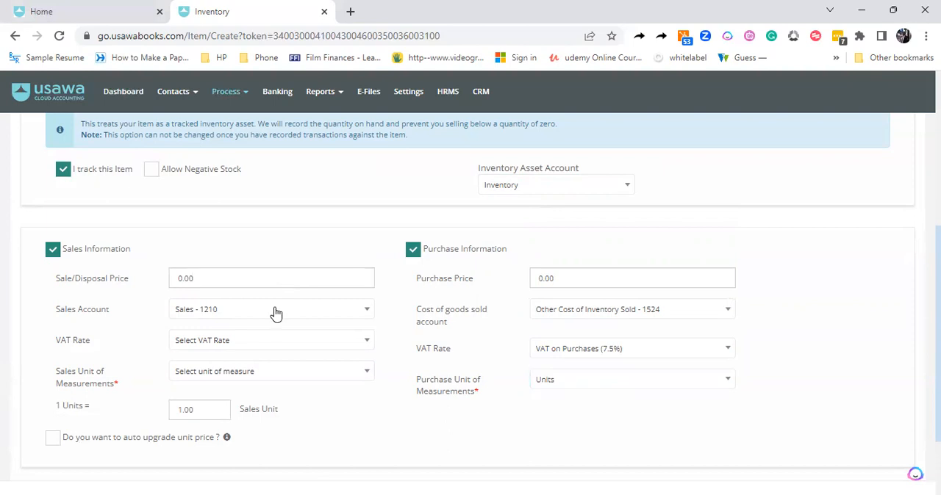
left_click(246, 342)
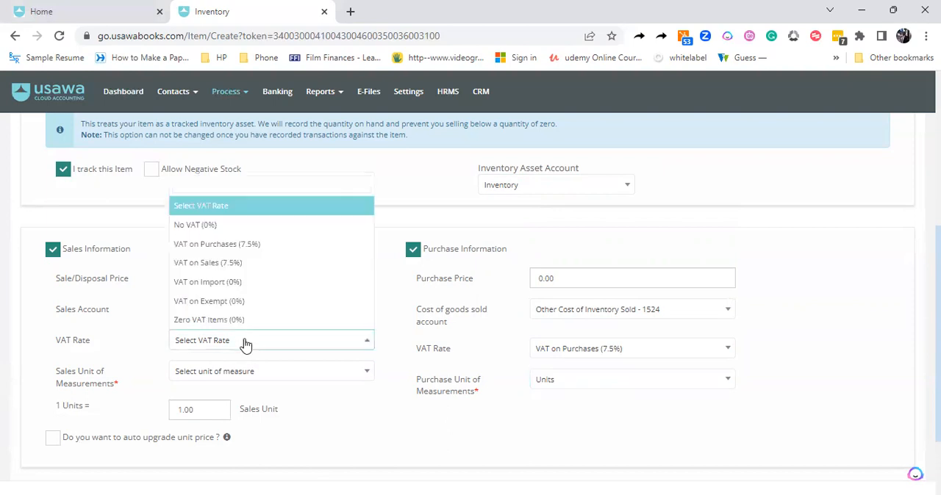
left_click(216, 264)
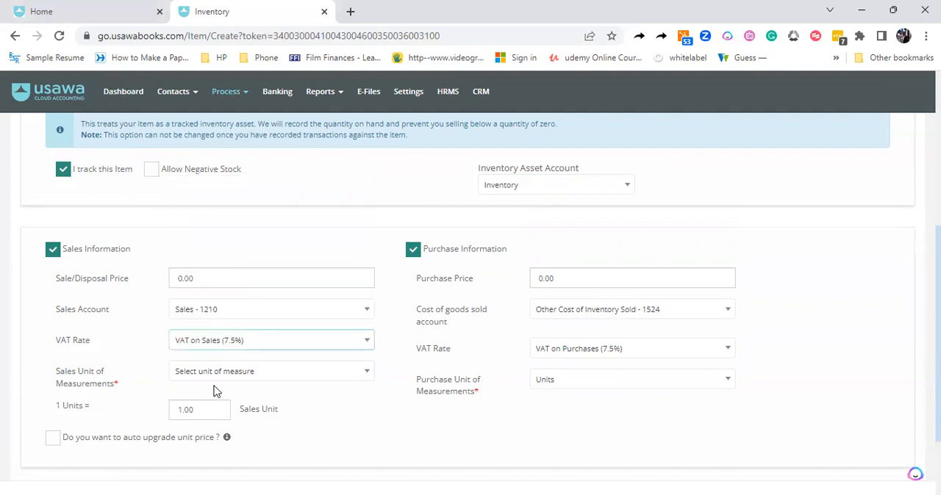
Set the sales unit of measurement to Units and save the new inventory item
left_click(216, 373)
type("uni")
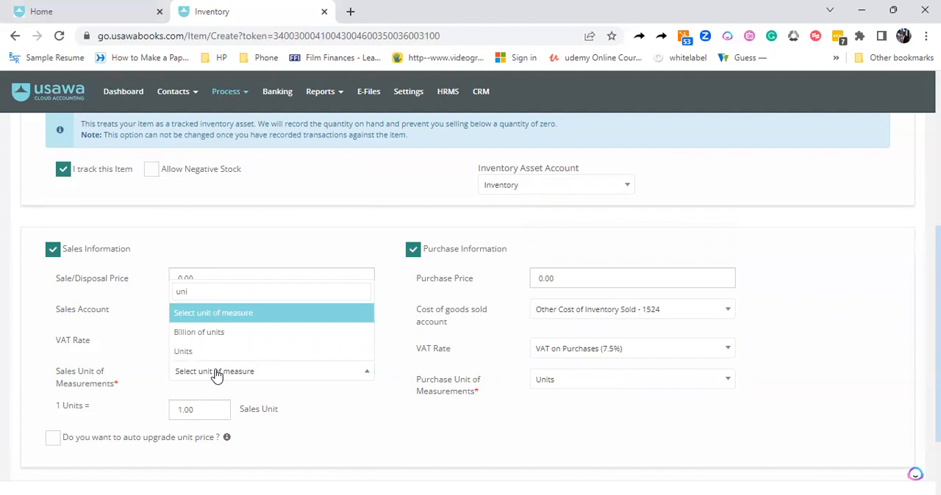
left_click(194, 353)
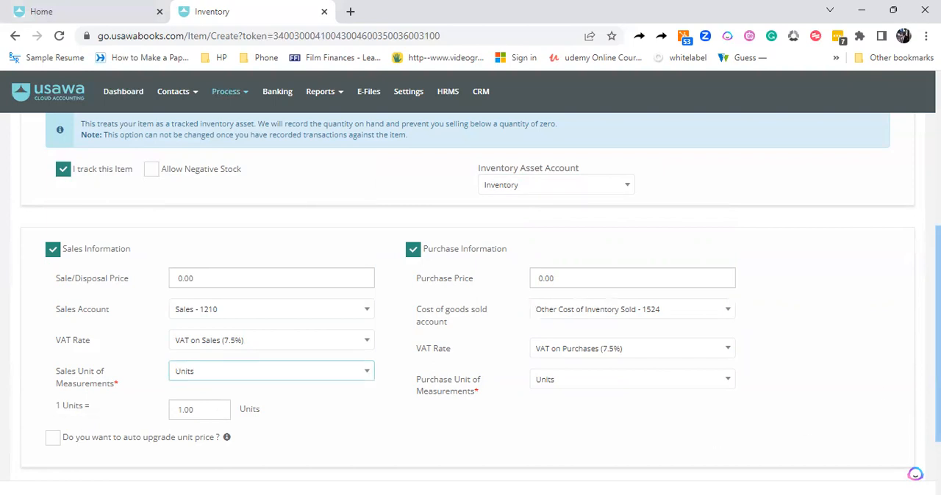
scroll(470, 294, "down", 2)
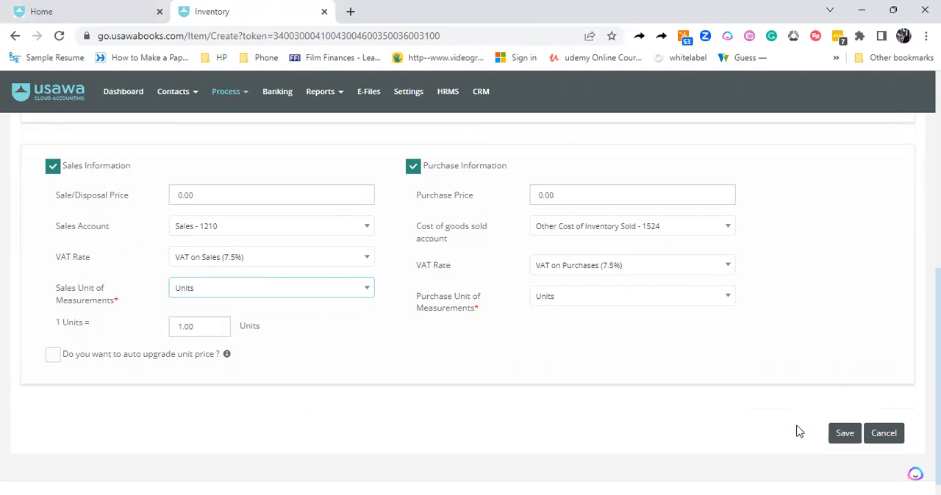
left_click(843, 434)
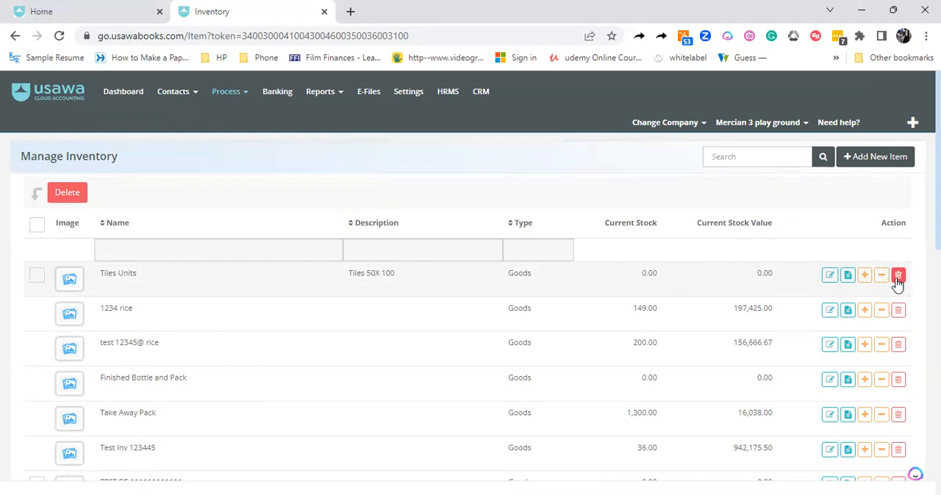
Go to the purchase bills and start creating a new bill
left_click(240, 93)
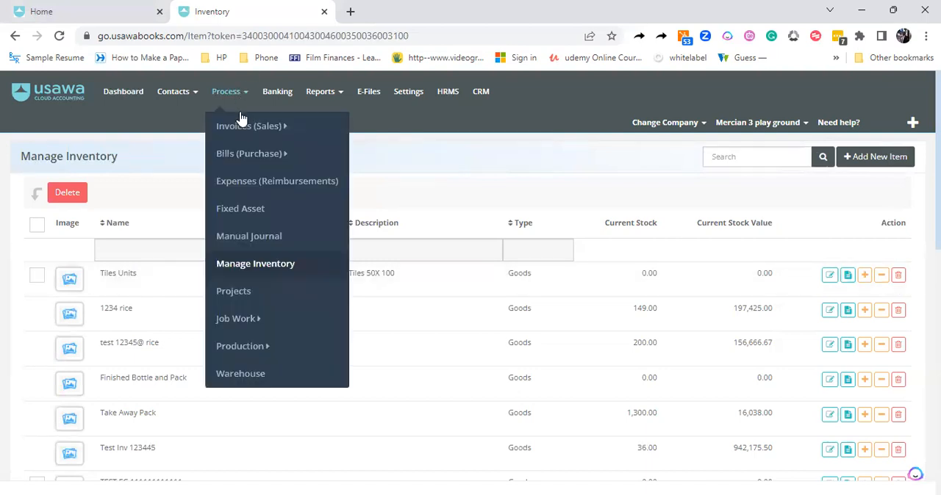
mouse_move(242, 131)
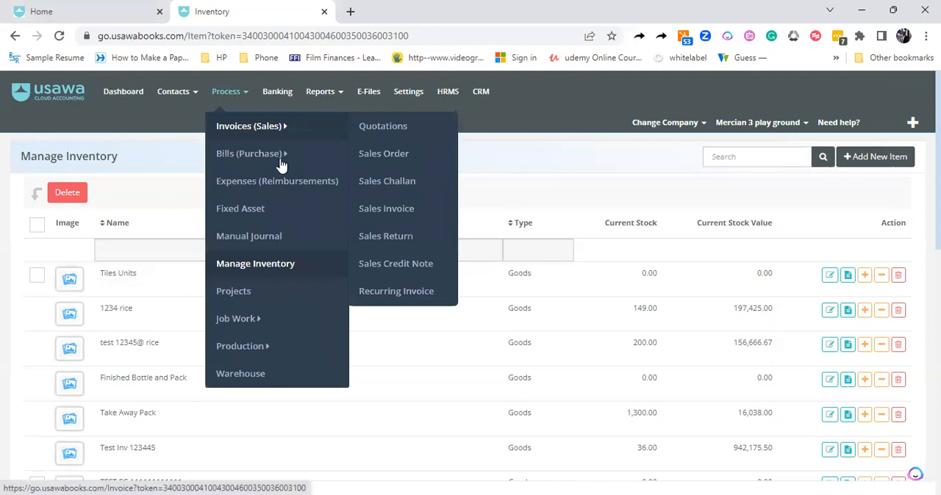
mouse_move(281, 164)
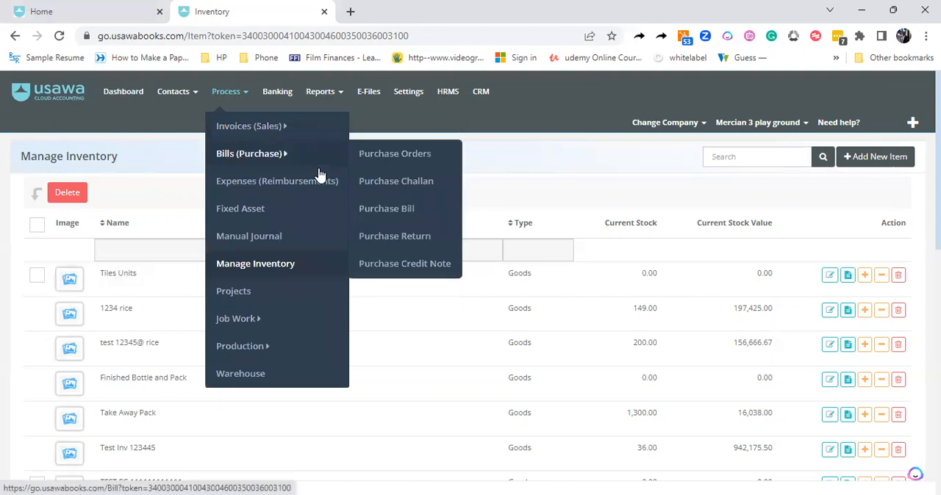
left_click(386, 209)
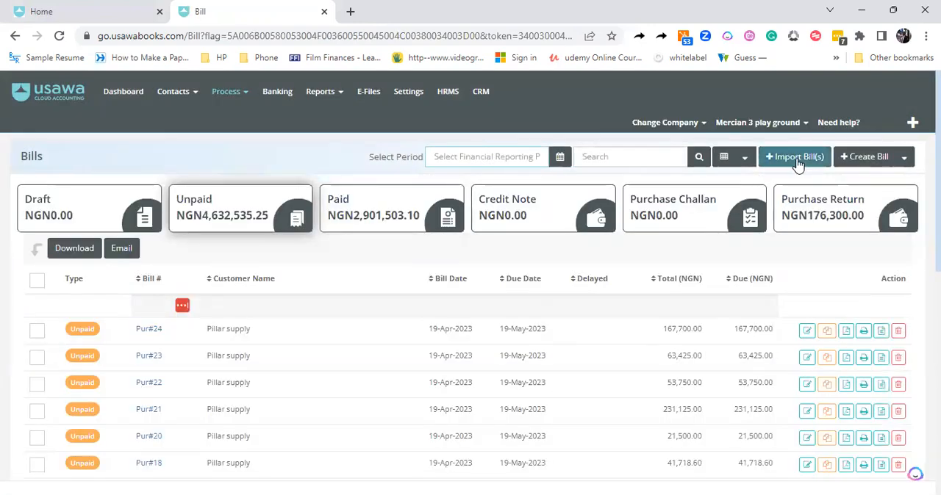
left_click(857, 158)
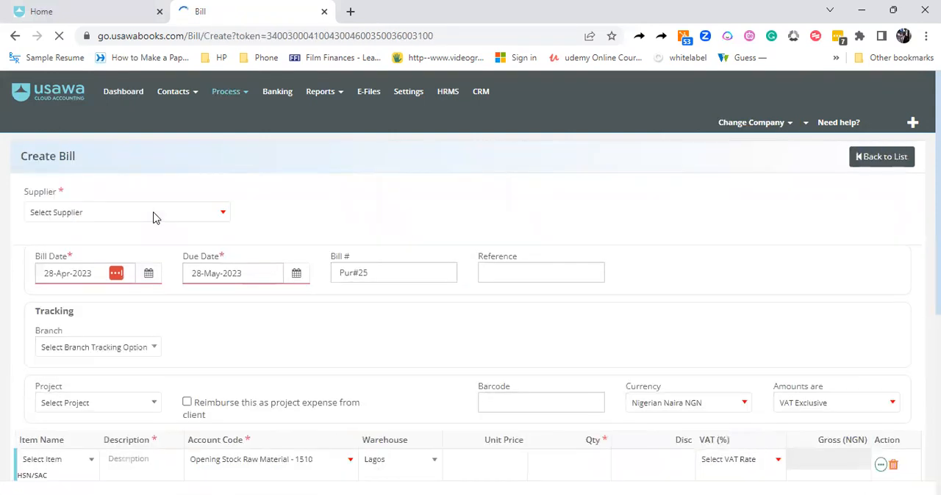
Start adding a new supplier from the bill's supplier field and set the supplier type to Individual
left_click(154, 213)
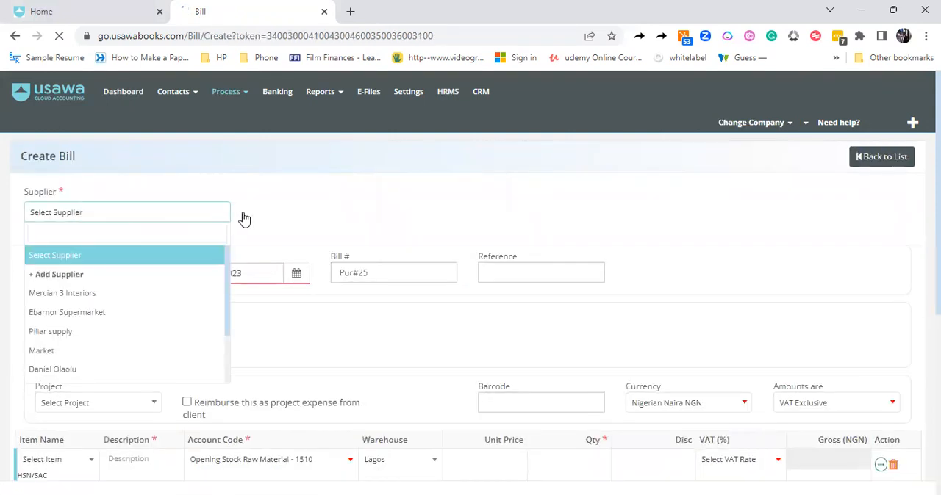
left_click(146, 218)
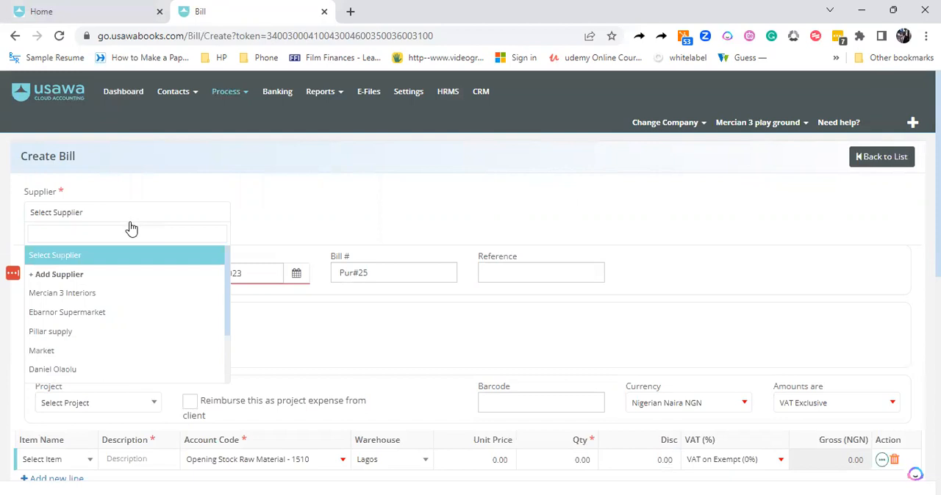
left_click(46, 274)
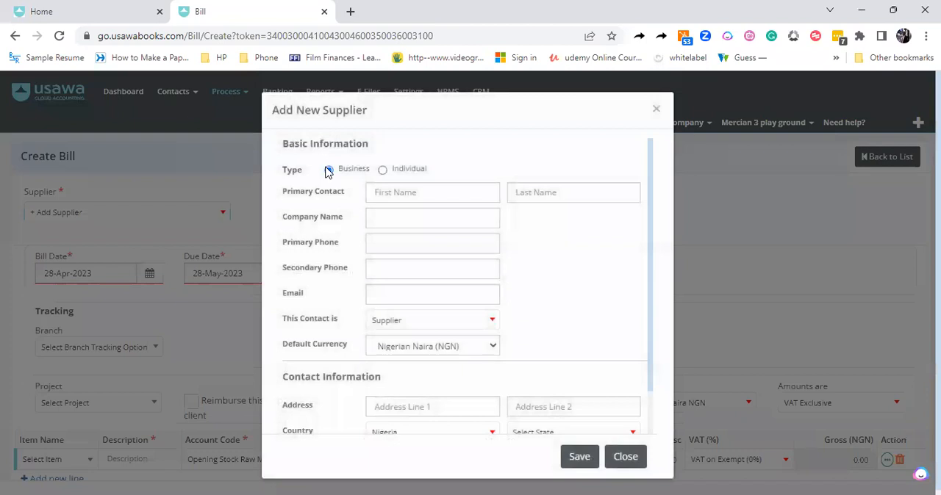
left_click(382, 170)
Enter the new supplier's first name and last name as the primary contact
left_click(382, 190)
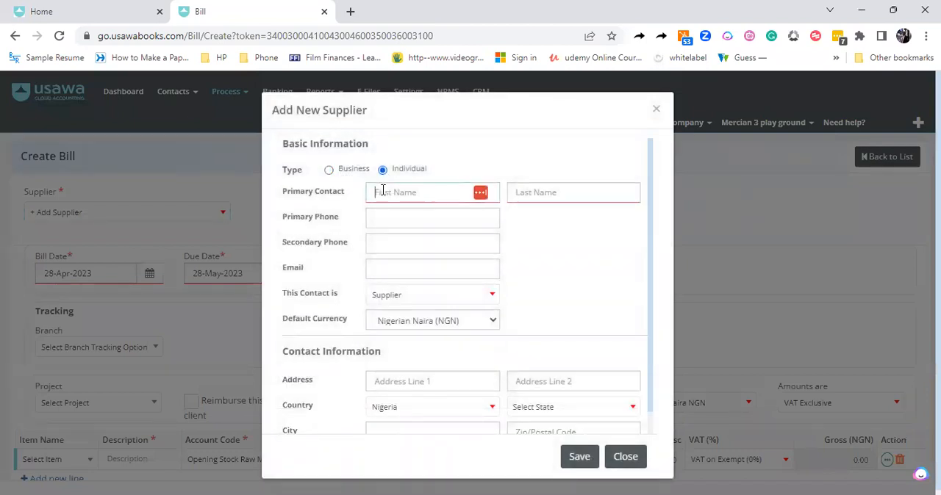
key("Tab")
key("BackSpace")
key("BackSpace")
left_click(413, 191)
key("BackSpace")
key("BackSpace")
key("BackSpace")
key("BackSpace")
key("BackSpace")
key("Tab")
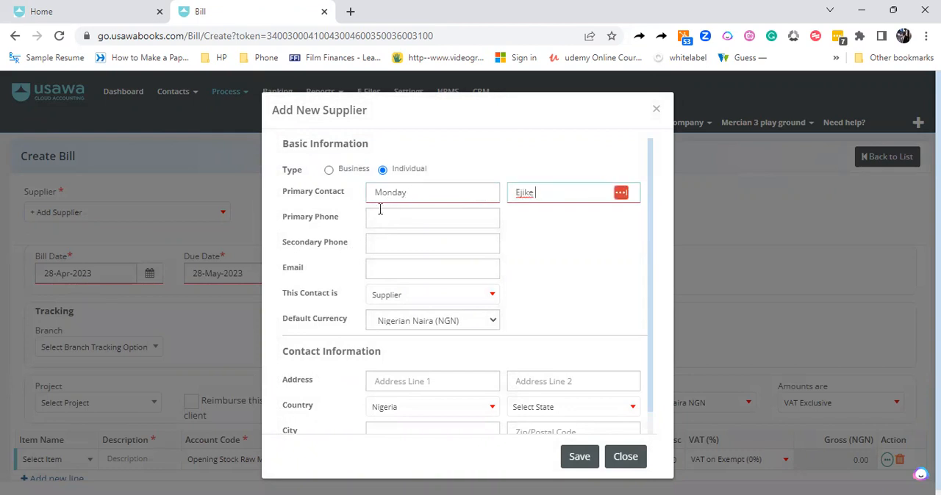
Keep the contact type as Supplier and set the supplier's state to Lagos in the contact information
left_click(405, 302)
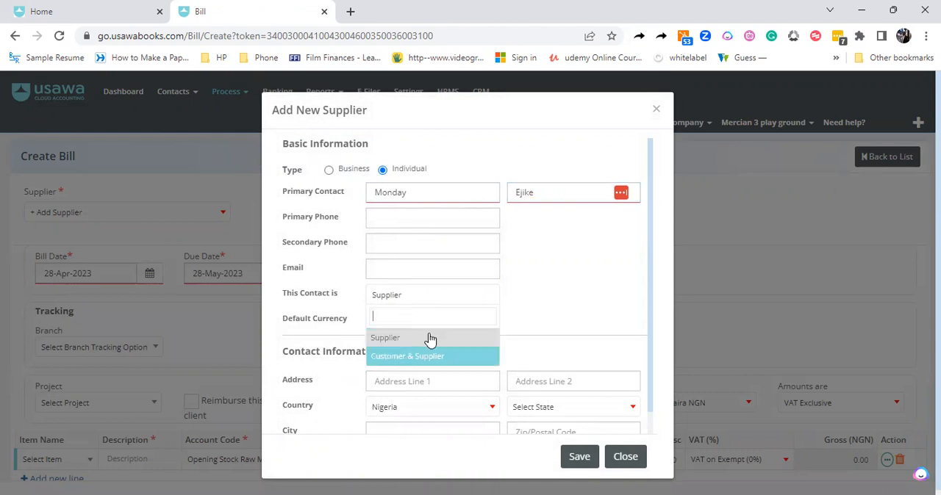
left_click(524, 295)
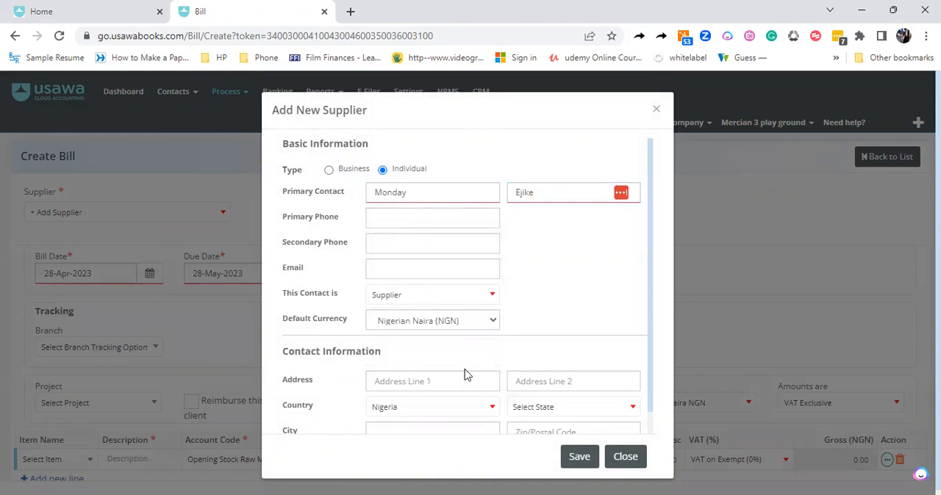
left_click_drag(651, 334, 653, 379)
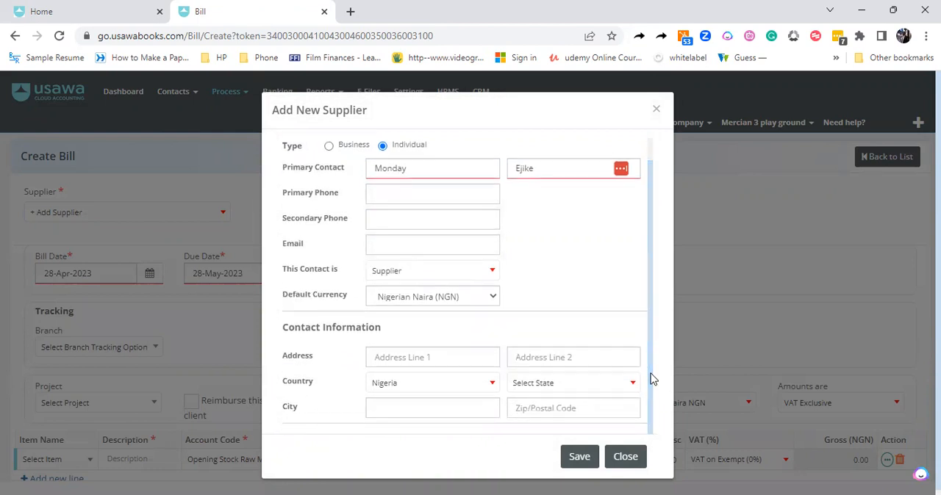
left_click(633, 382)
type("Lag")
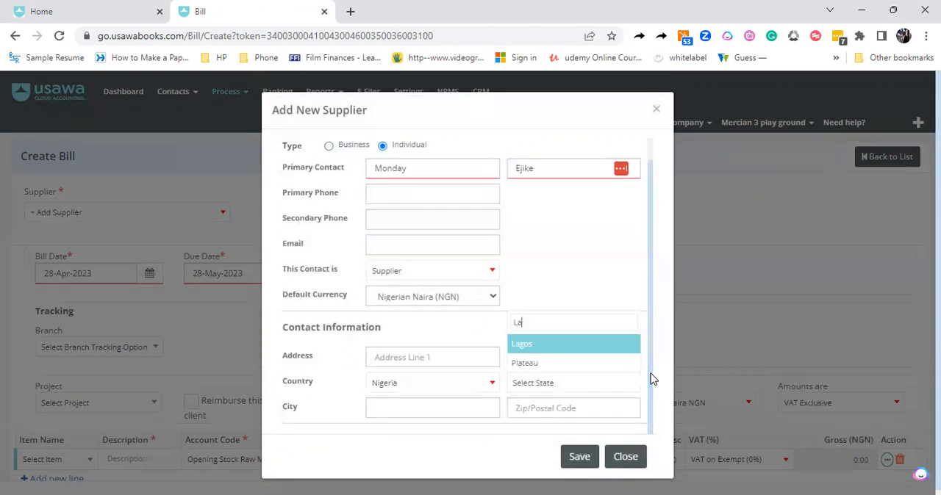
left_click(517, 364)
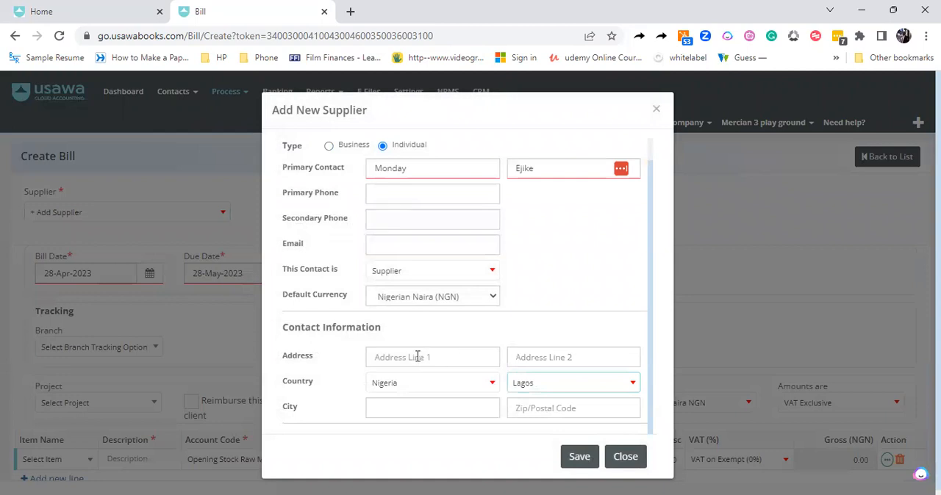
Fill in both of the supplier's address lines and save the new supplier
left_click(415, 356)
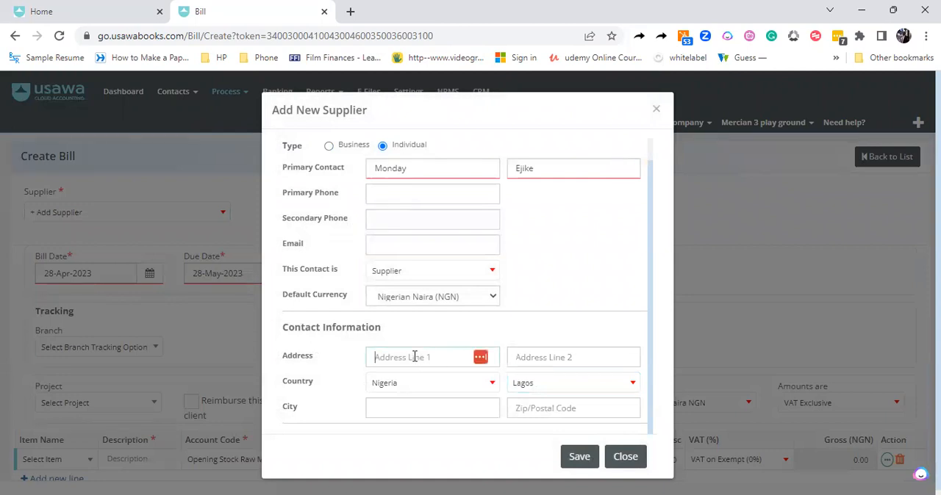
type("Ikoyi Main Ma")
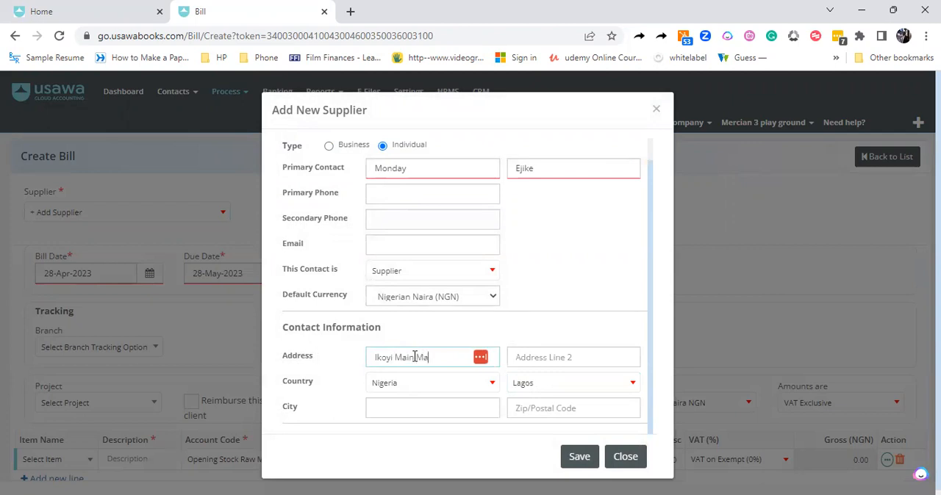
type("rket")
left_click(535, 354)
type("Ikoyi")
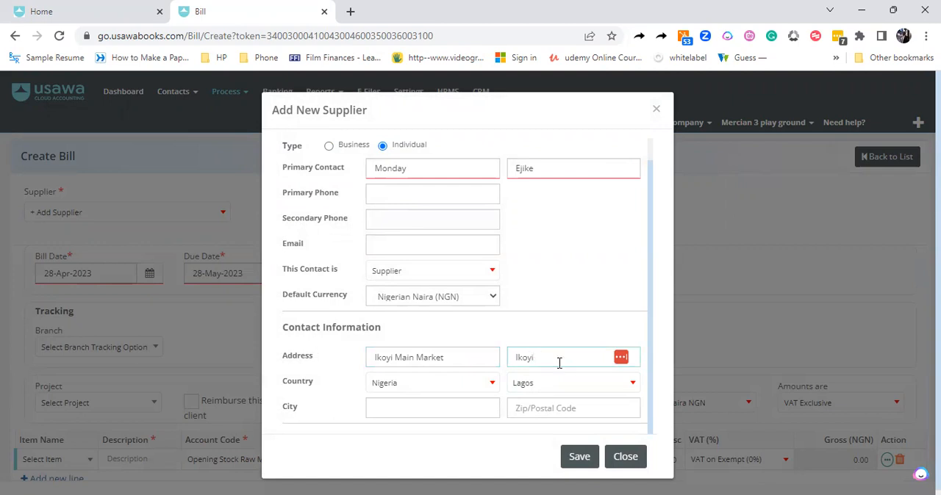
key("Return")
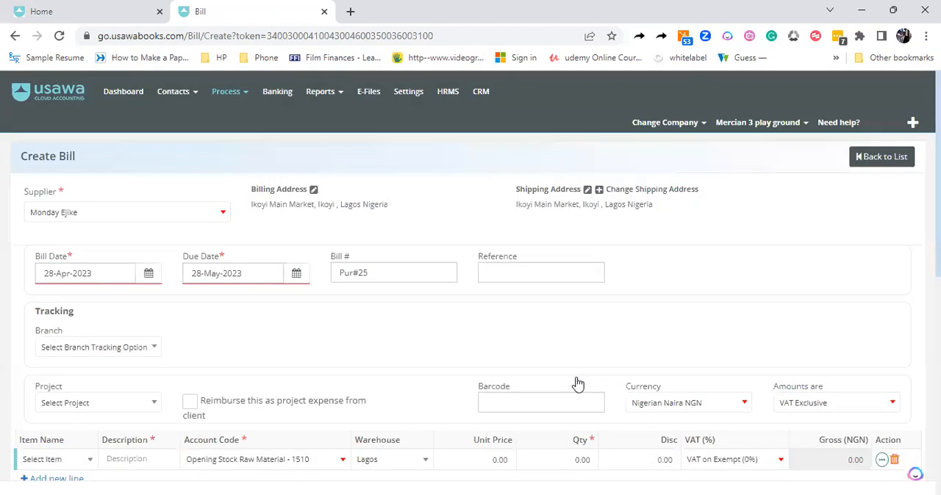
Choose Tiles Units as the item on the first bill line, with Lagos as its warehouse
scroll(886, 349, "down", 1)
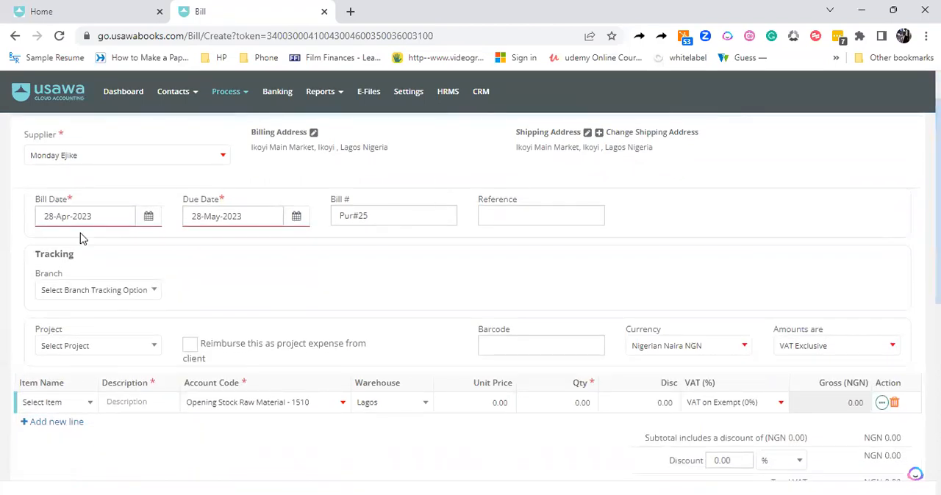
left_click(133, 295)
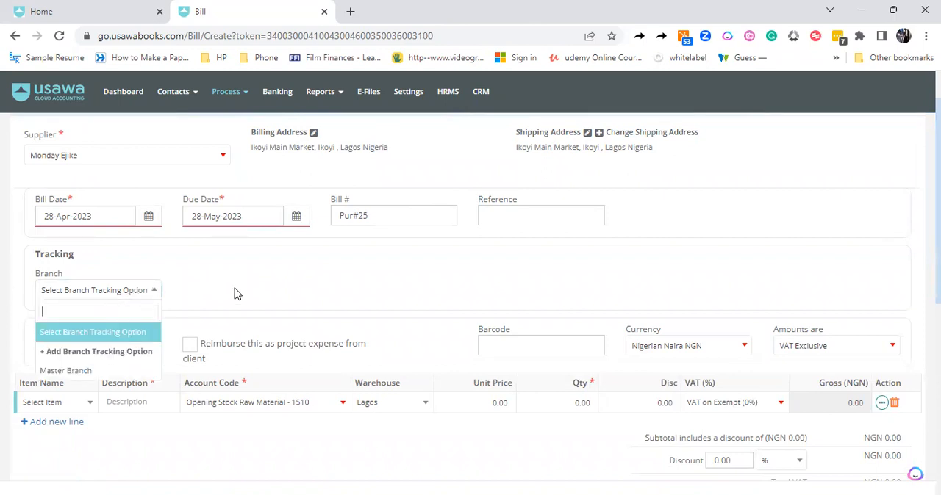
left_click(270, 281)
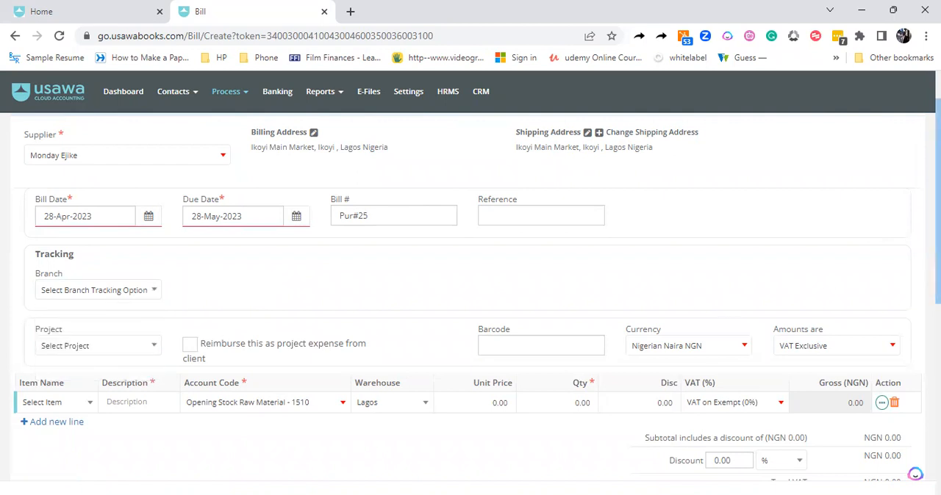
scroll(441, 316, "down", 1)
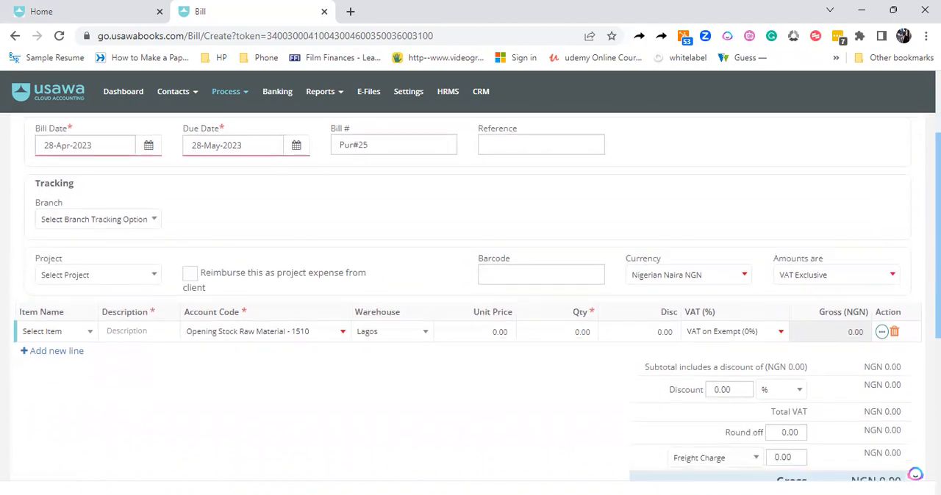
left_click(87, 330)
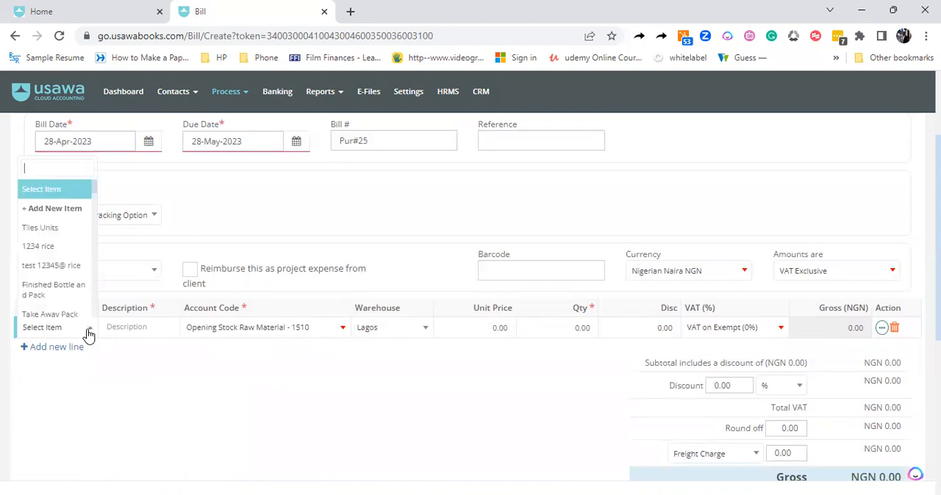
left_click(48, 230)
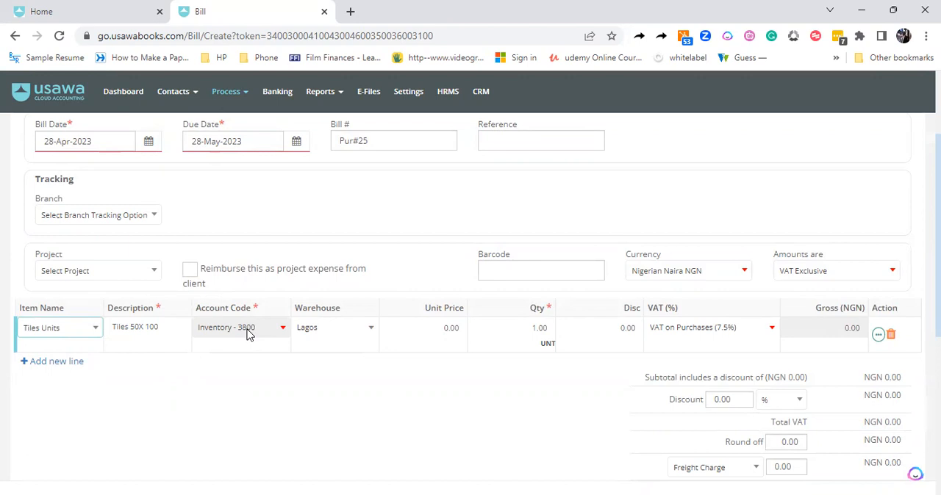
left_click(316, 332)
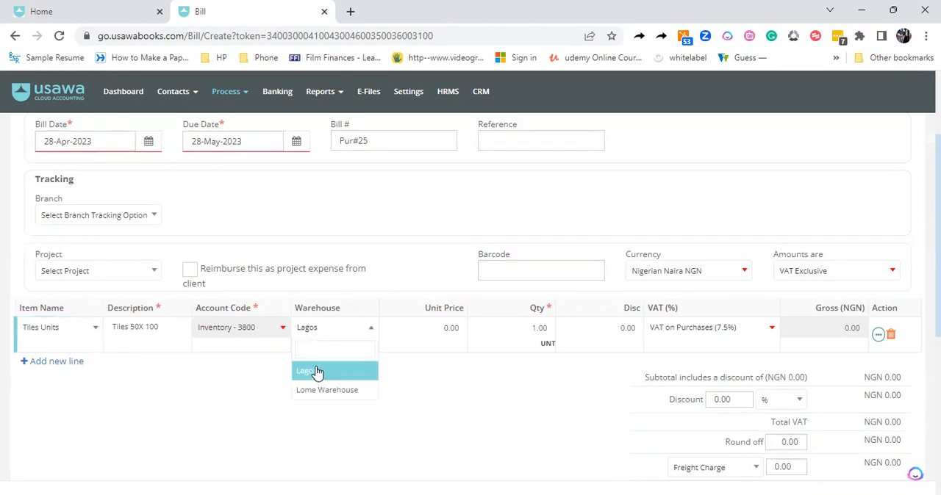
left_click(316, 372)
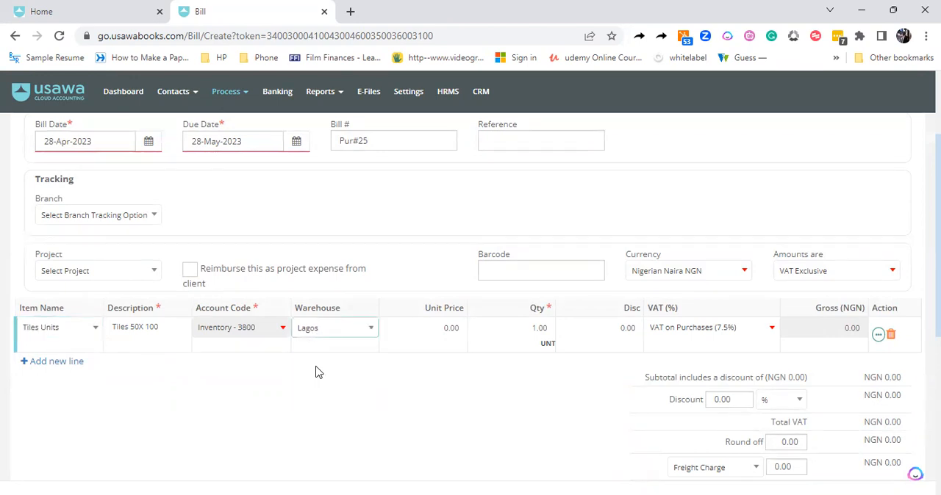
Set the unit price to 1250 and the quantity to 14 on the Tiles Units line
left_click(452, 328)
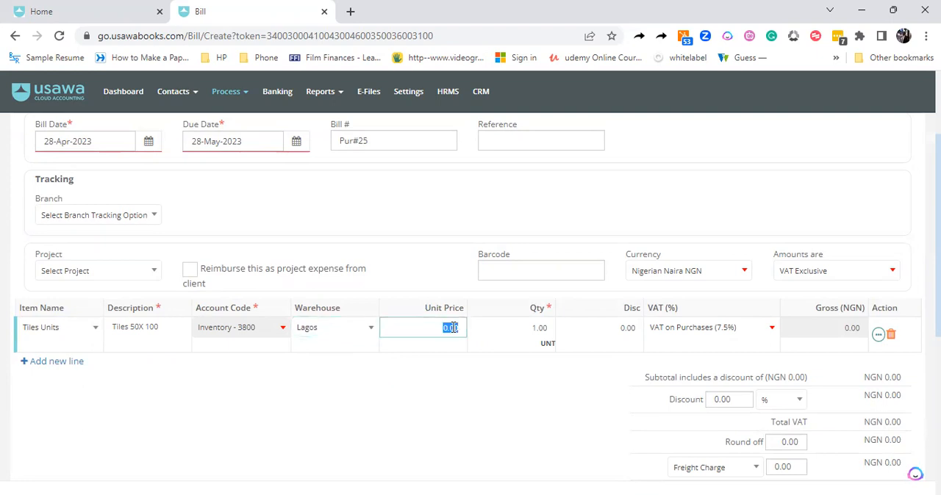
key("BackSpace")
type("1000")
key("BackSpace")
key("BackSpace")
key("BackSpace")
key("BackSpace")
type("1250")
left_click(540, 328)
key("BackSpace")
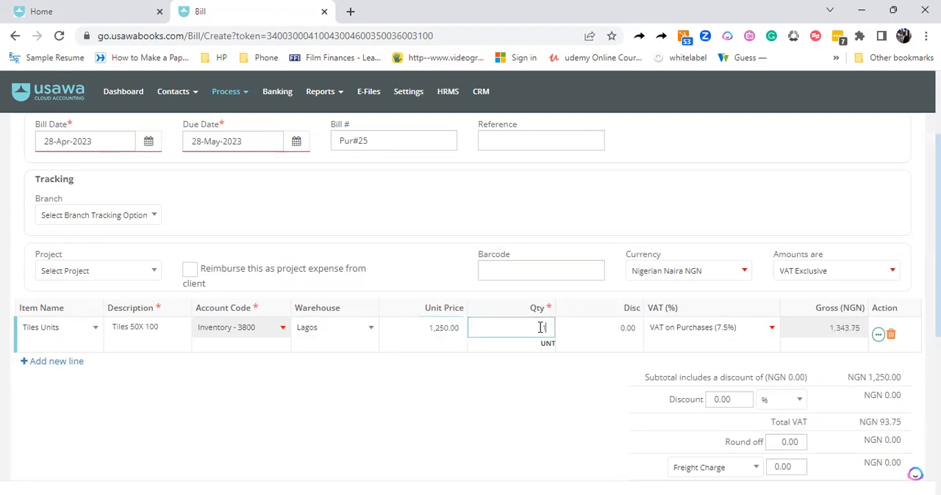
type("14")
left_click(526, 384)
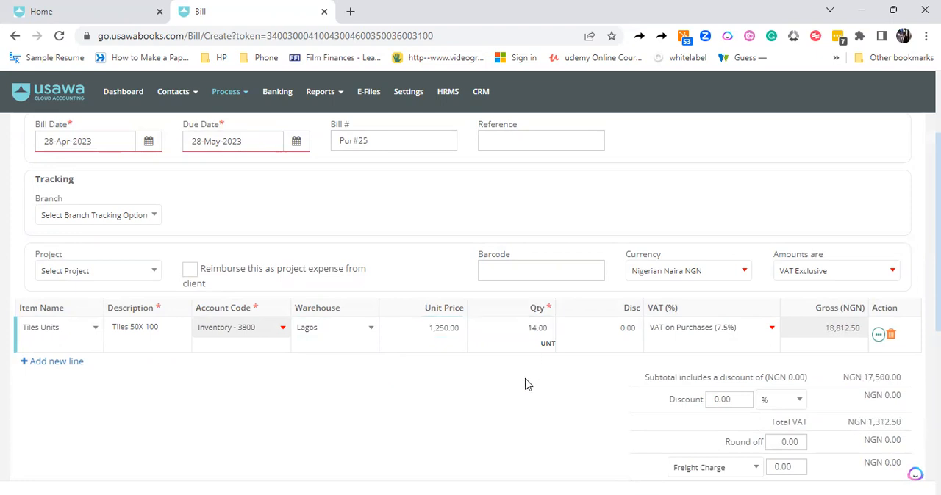
scroll(845, 293, "down", 3)
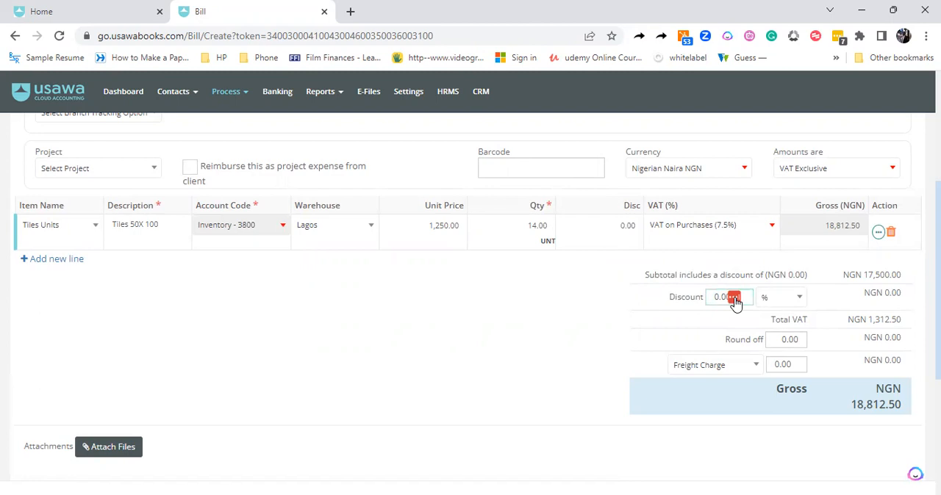
Set the overall bill discount to 10%
left_click(735, 302)
left_click(654, 324)
double_click(718, 297)
type("10")
left_click(607, 330)
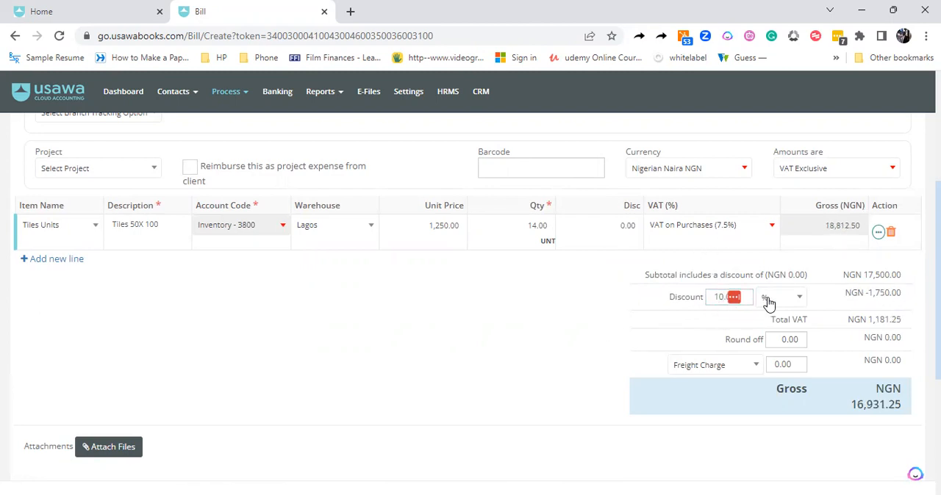
Change the bill discount to a fixed amount in NGN and set it to 1,000
left_click(800, 300)
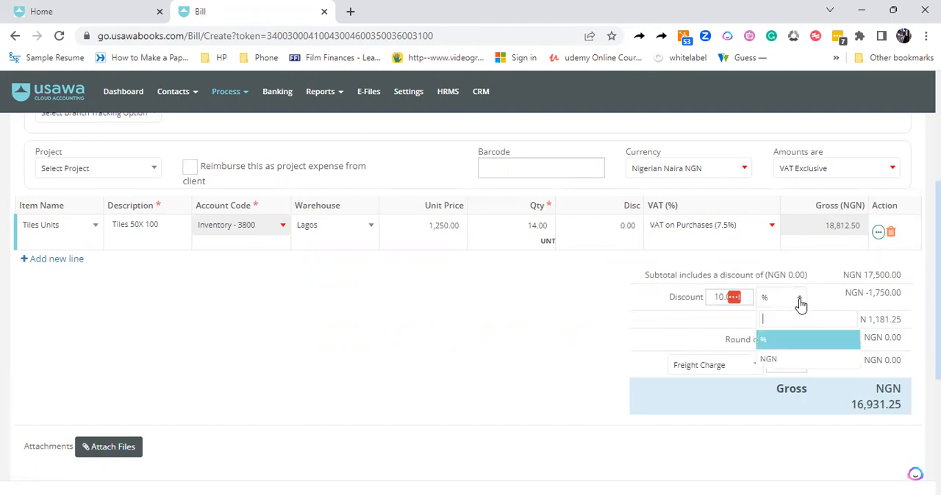
left_click(772, 358)
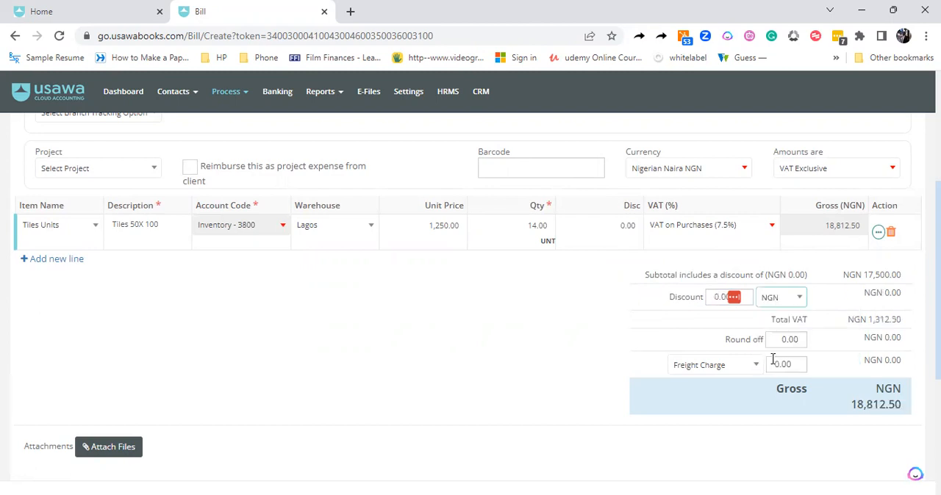
double_click(716, 296)
type("1,00")
type("000")
left_click(585, 322)
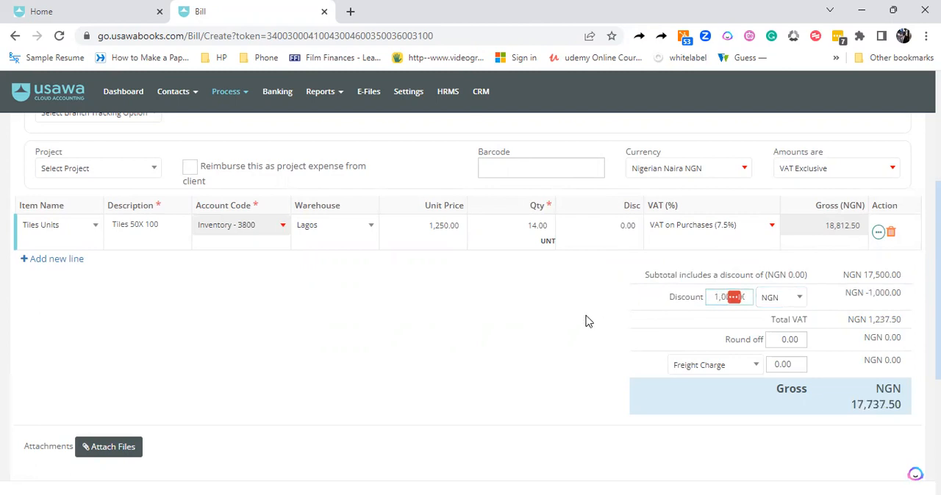
scroll(477, 297, "down", 1)
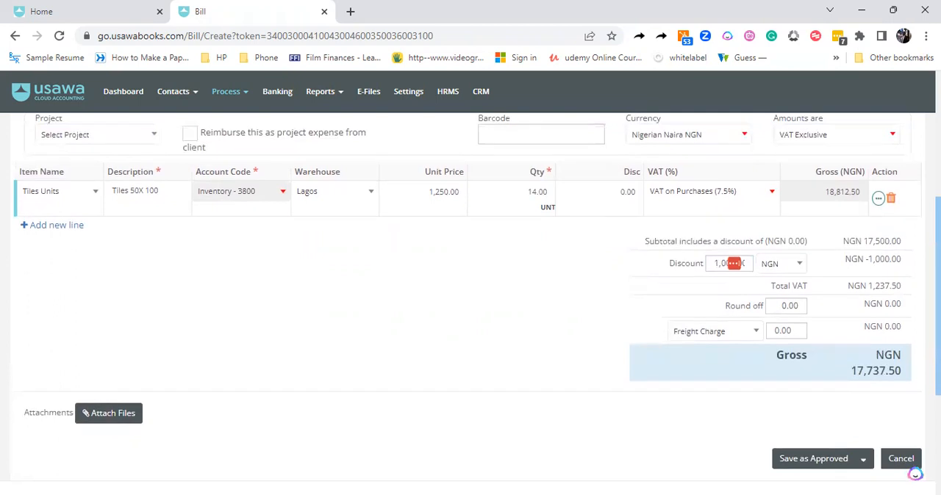
Set the bill's round-off amount to -0.50
scroll(801, 288, "down", 1)
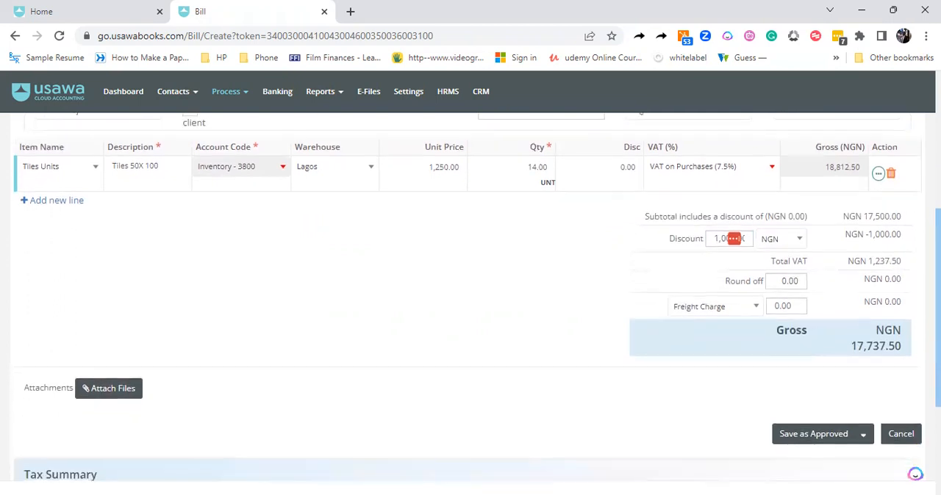
left_click(801, 286)
type("-5")
left_click(796, 281)
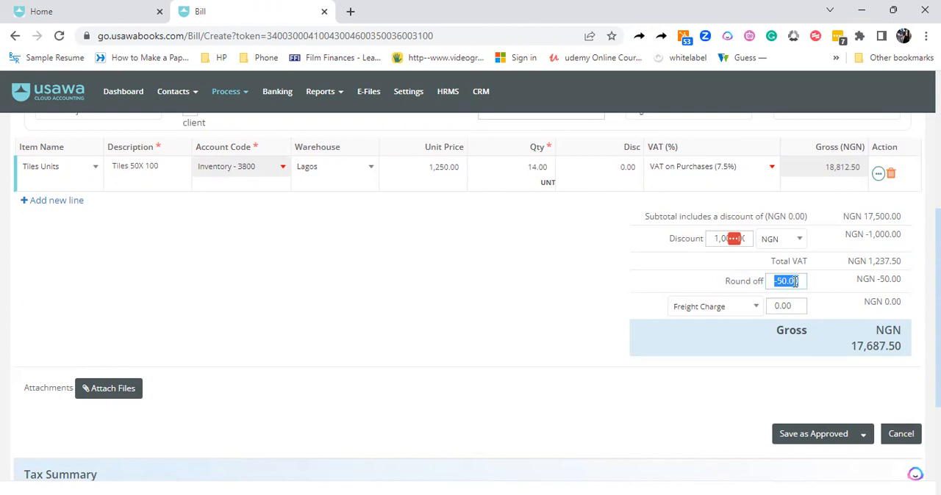
key("BackSpace")
left_click(603, 307)
Set the freight charge to 10,000 and save the bill as approved
left_click(790, 308)
type("100")
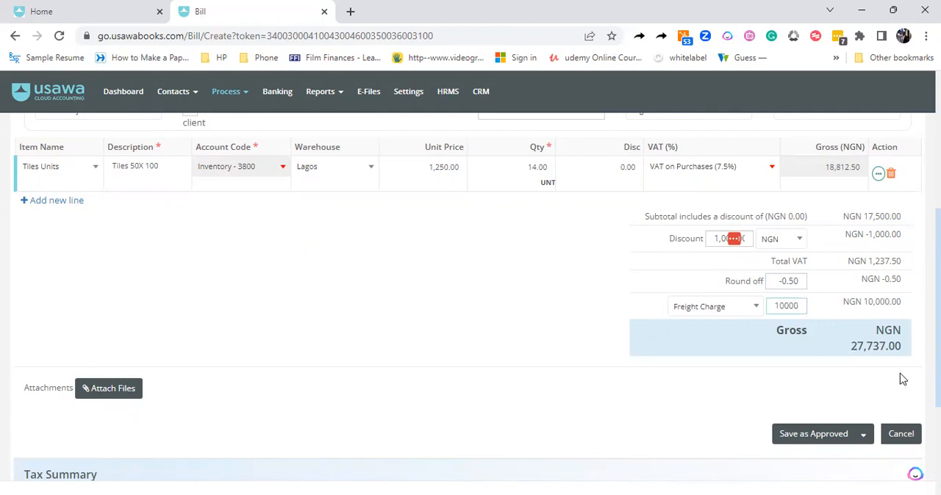
left_click(801, 440)
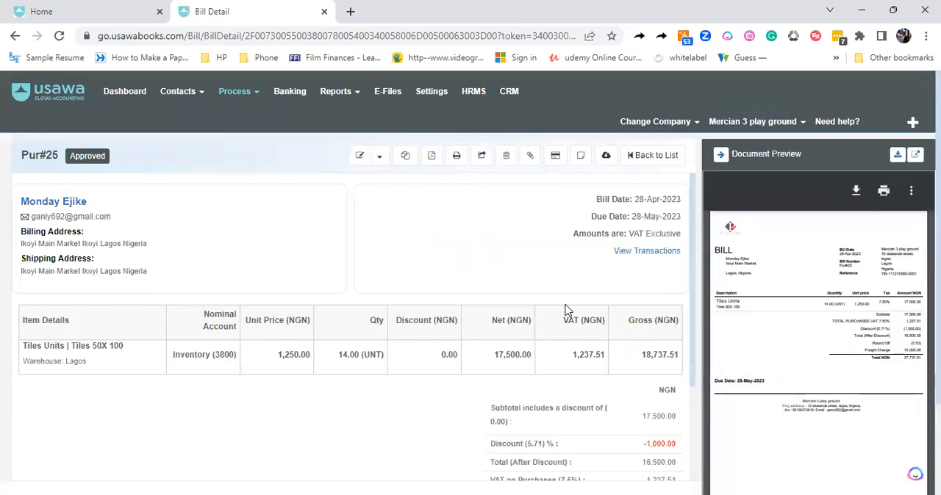
Check the new bill in the bills list and the Tiles Units stock in the inventory list
left_click(241, 97)
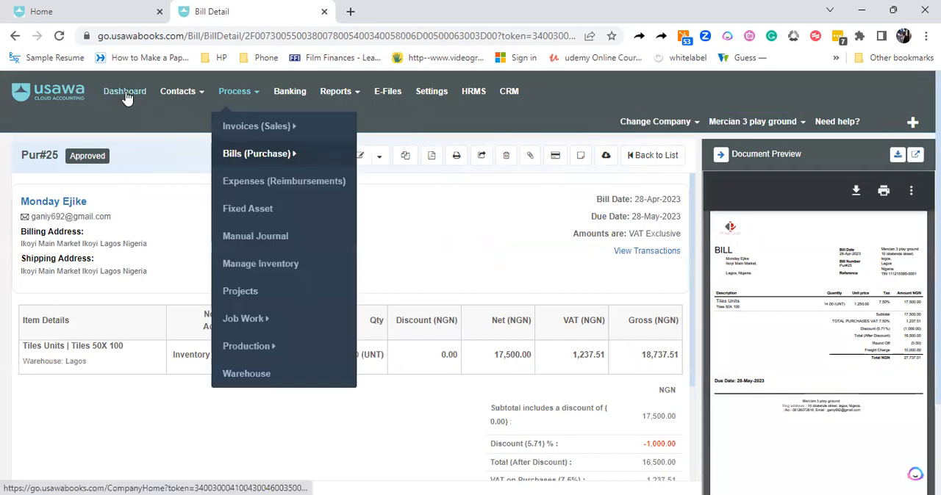
left_click(257, 154)
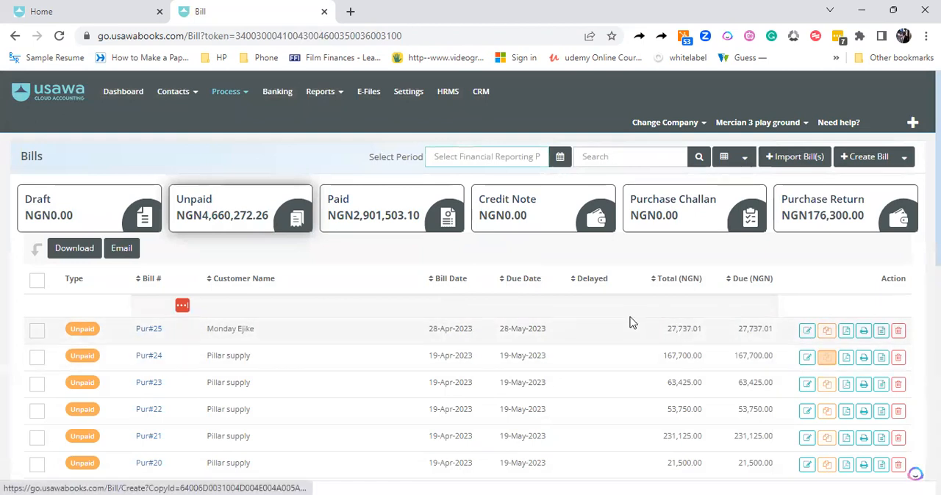
left_click(243, 94)
left_click(245, 263)
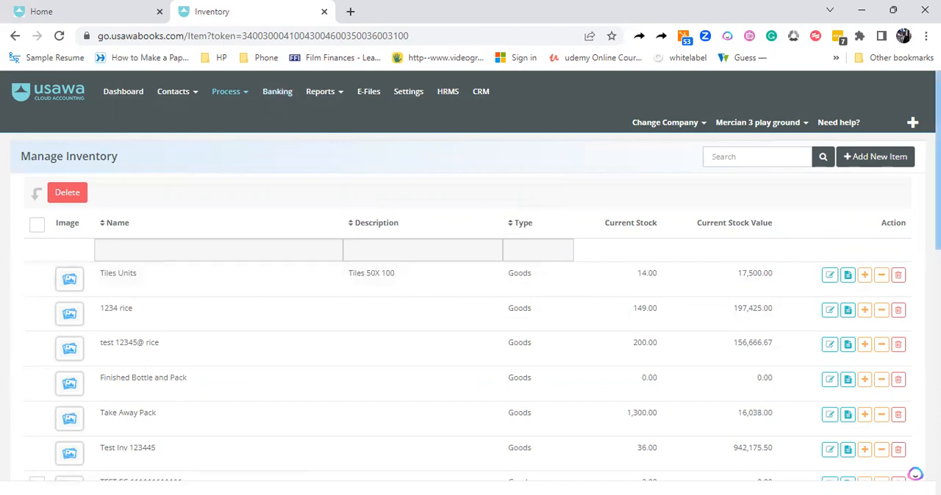
scroll(470, 294, "down", 2)
scroll(471, 294, "up", 1)
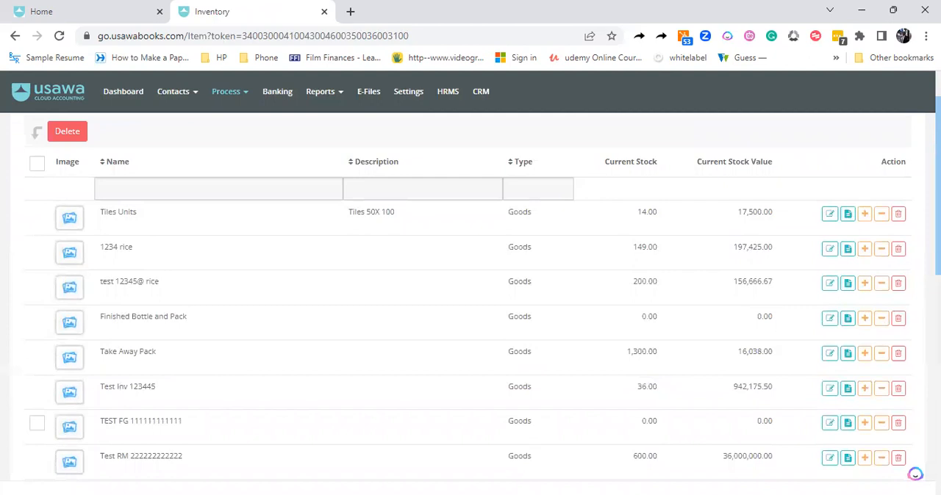
Open the Tiles Units transaction details, view its Bill Stock In transaction, and close the transaction view
left_click(848, 215)
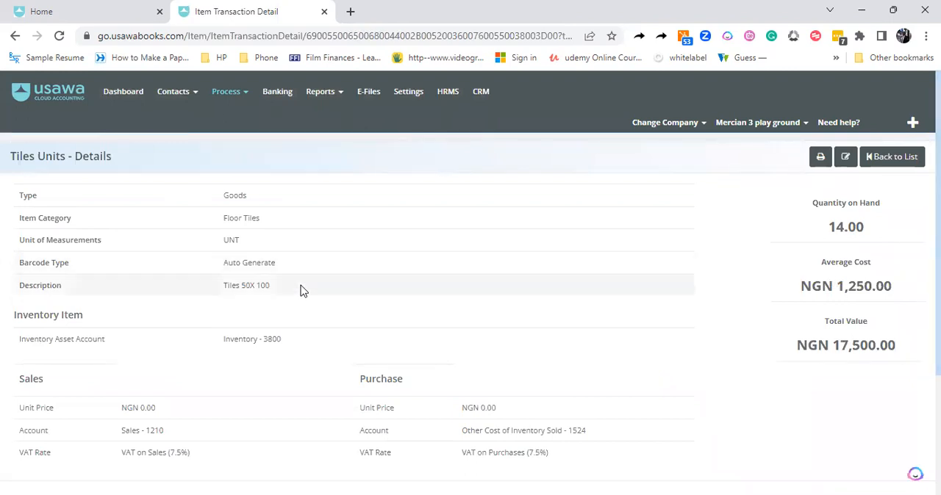
scroll(403, 357, "down", 3)
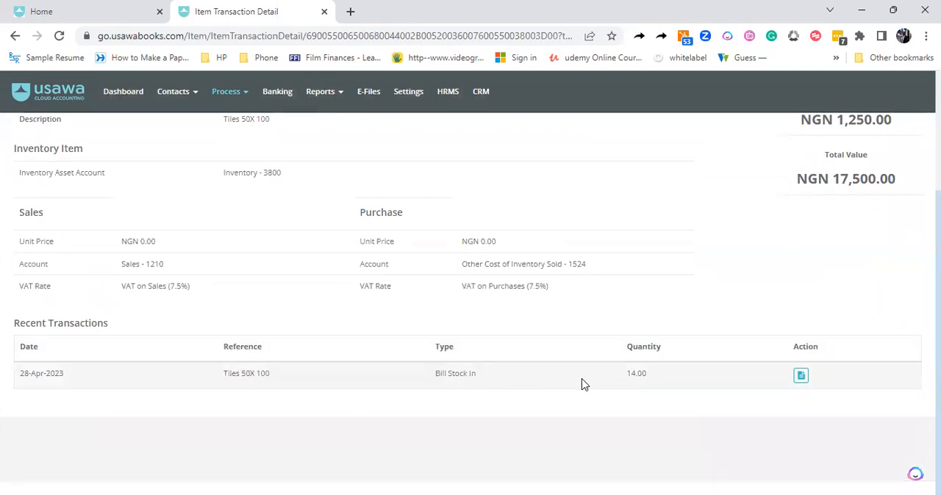
left_click(801, 377)
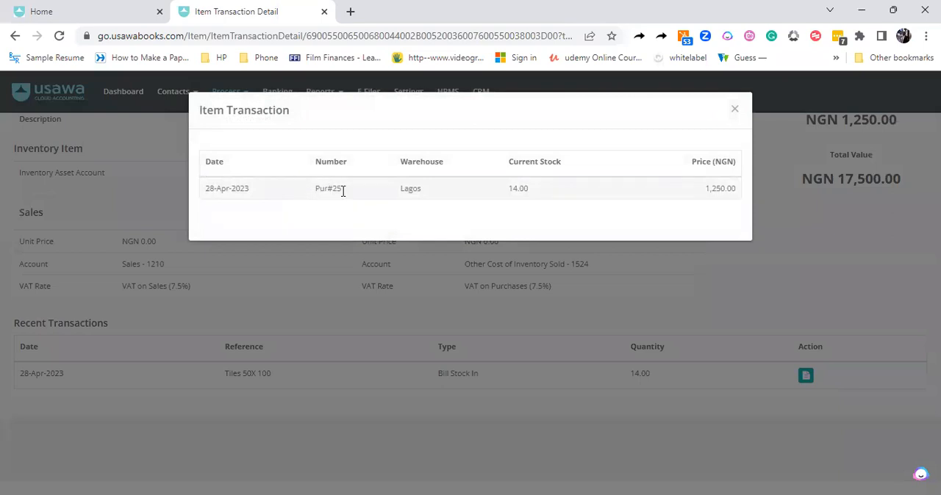
left_click(734, 110)
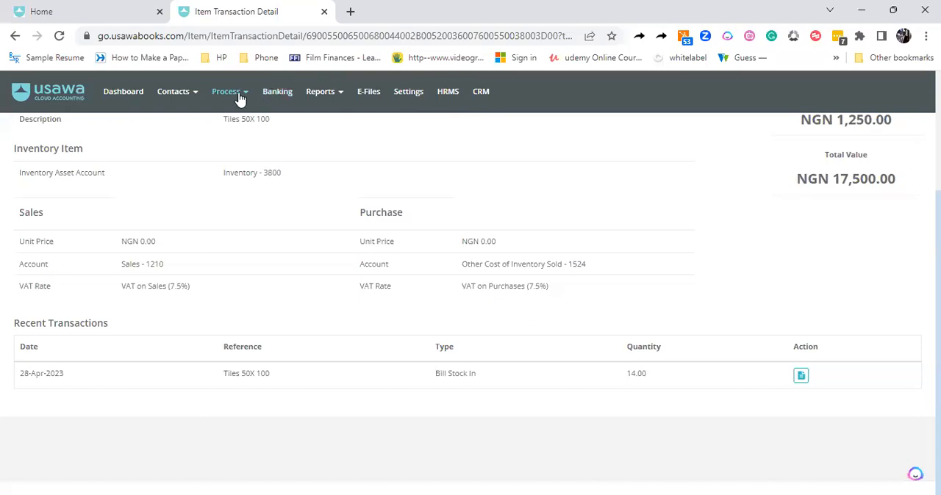
Create a new sales invoice and select the first existing customer listed
left_click(240, 100)
mouse_move(240, 126)
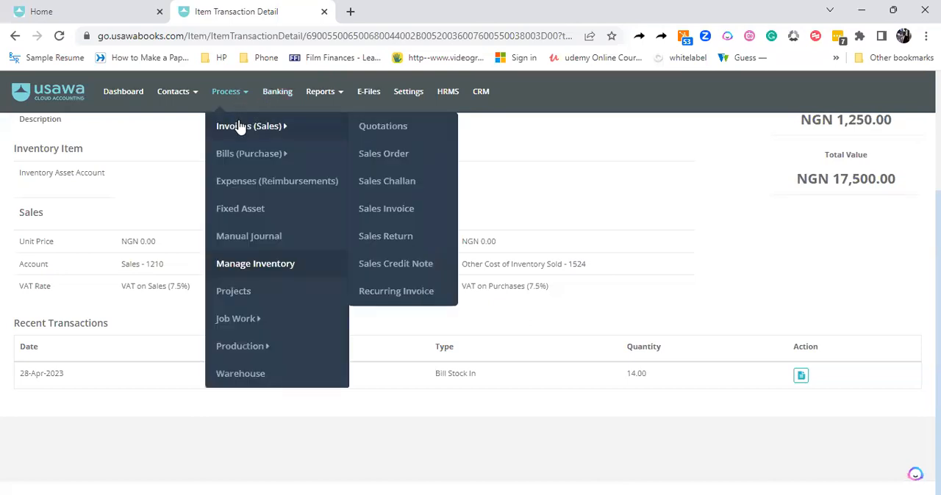
left_click(385, 211)
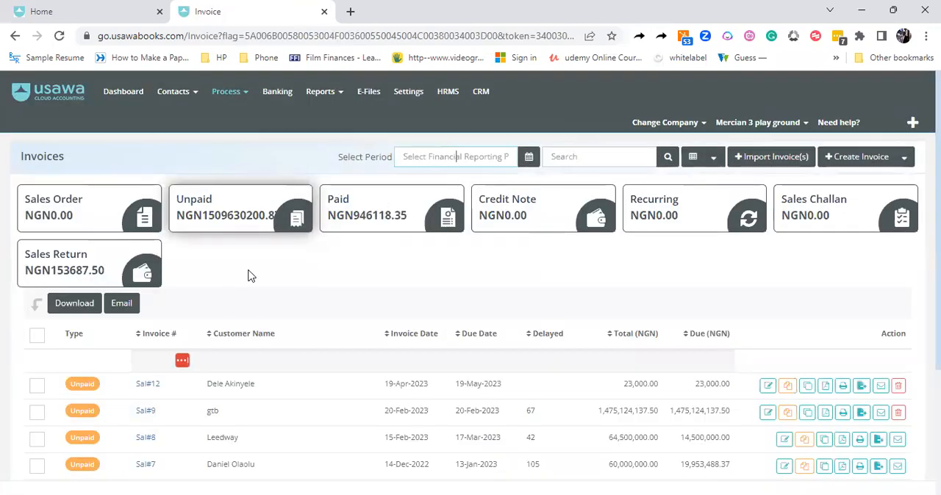
left_click(851, 160)
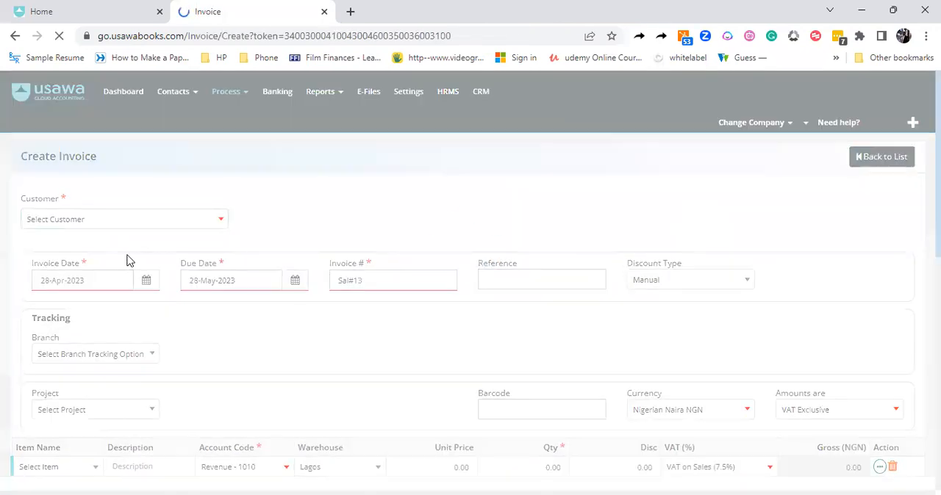
left_click(95, 220)
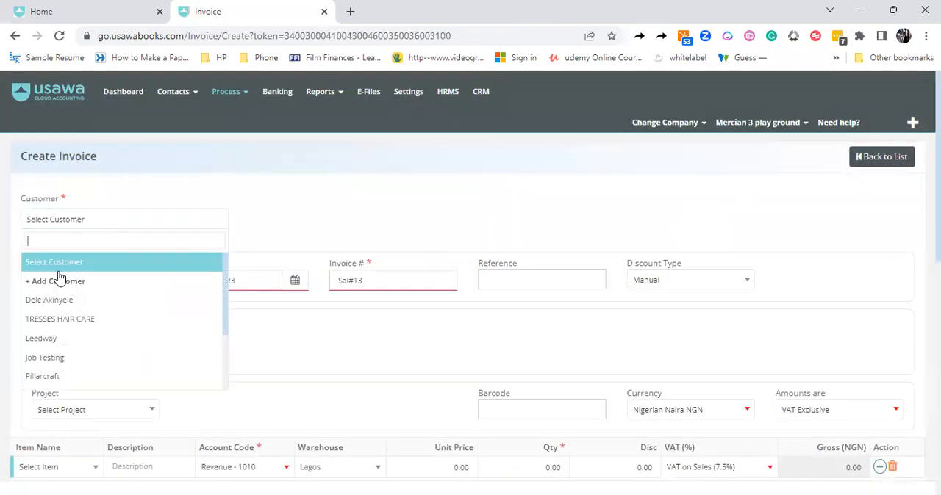
left_click(59, 300)
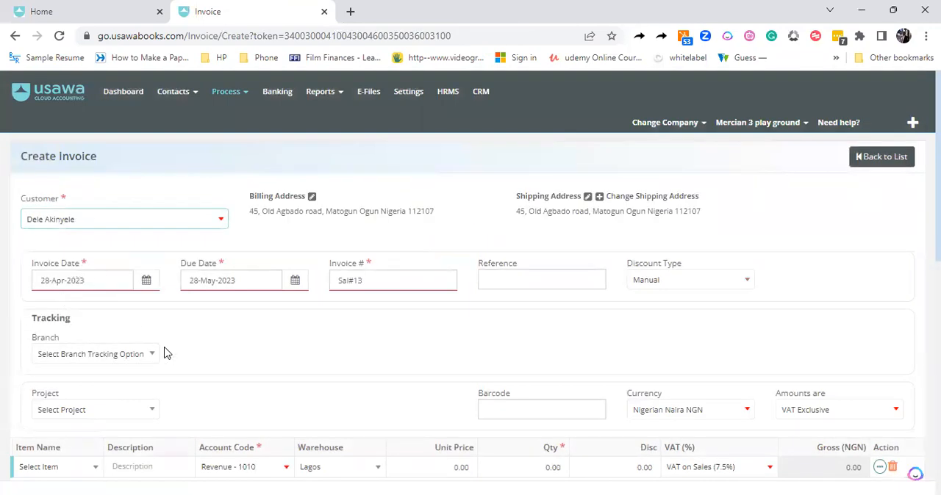
Choose Tiles Units as the item on the first invoice line
scroll(937, 169, "down", 1)
scroll(470, 296, "down", 1)
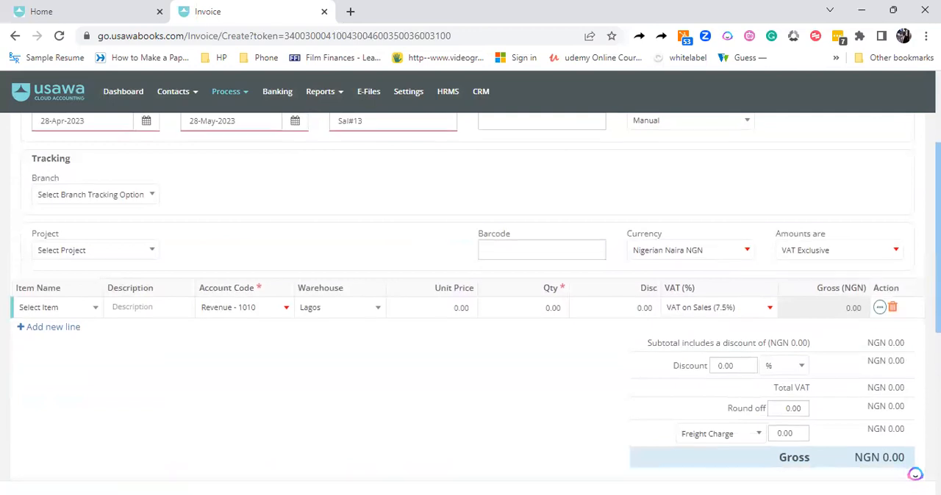
left_click(79, 313)
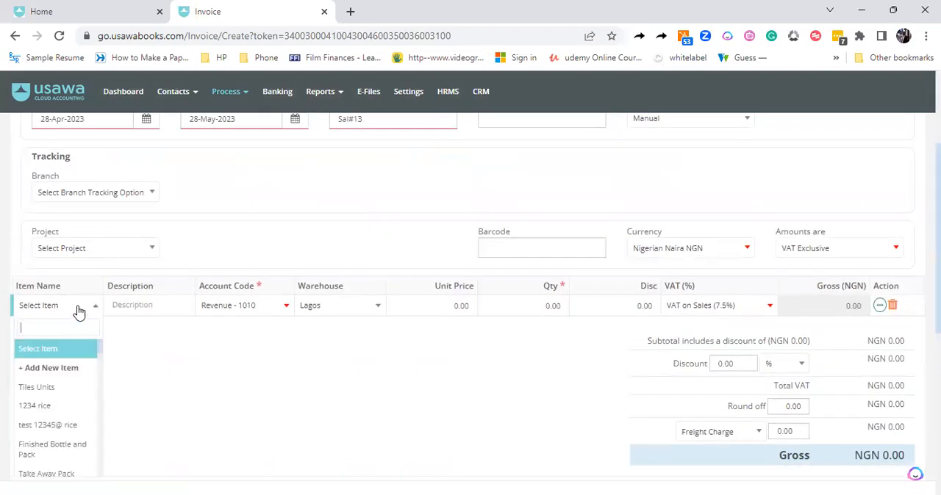
left_click(49, 390)
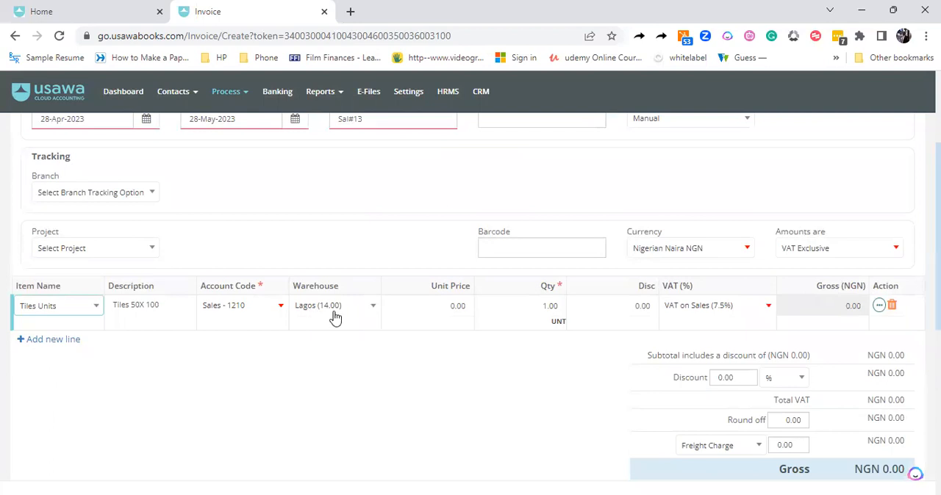
Set the Tiles Units line to a unit price of 3,000 and a quantity of 3, and save the invoice as approved
left_click(455, 309)
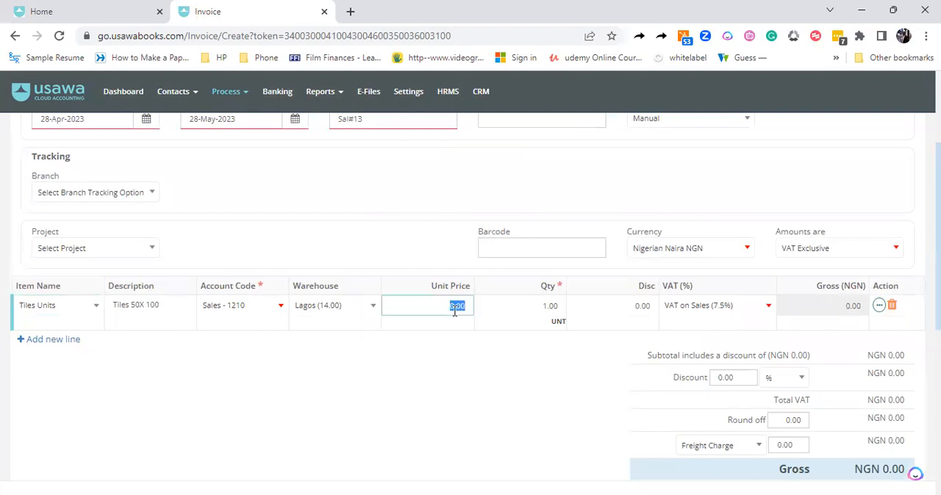
type("3")
left_click(435, 381)
left_click(458, 306)
key("BackSpace")
left_click(547, 307)
type("3")
left_click(515, 382)
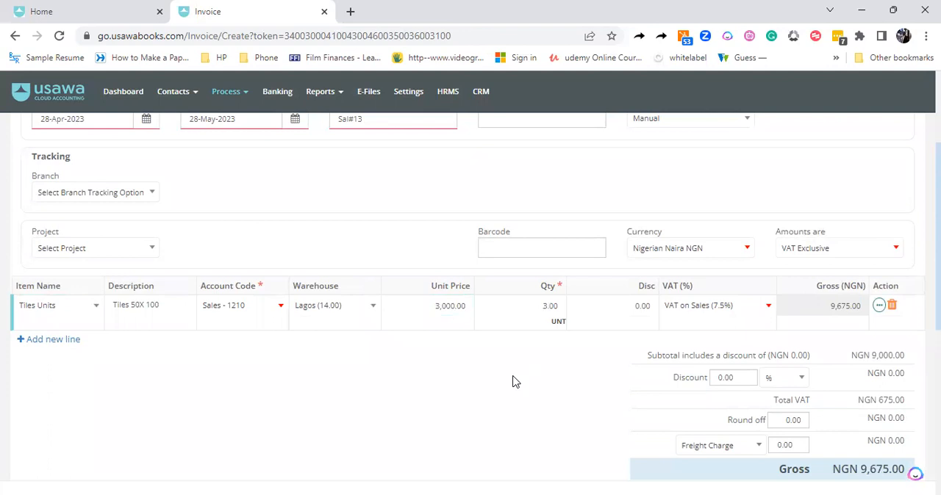
scroll(470, 294, "down", 3)
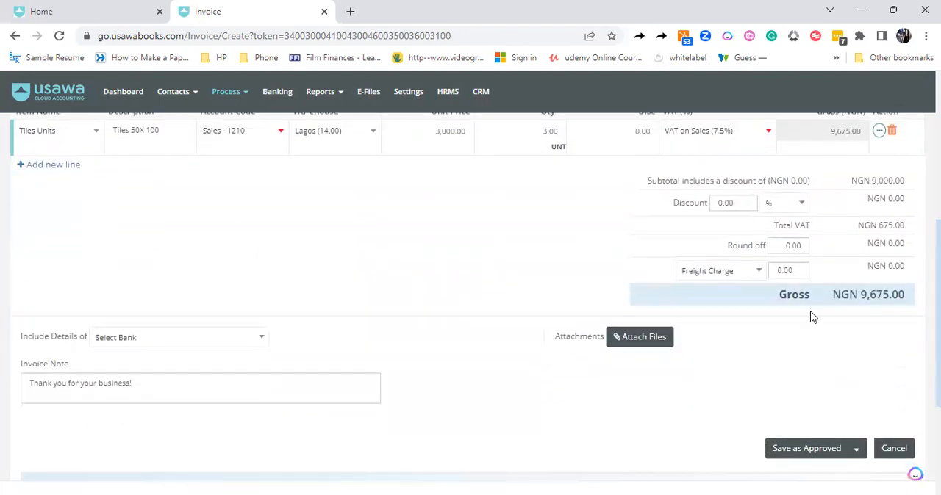
left_click(797, 450)
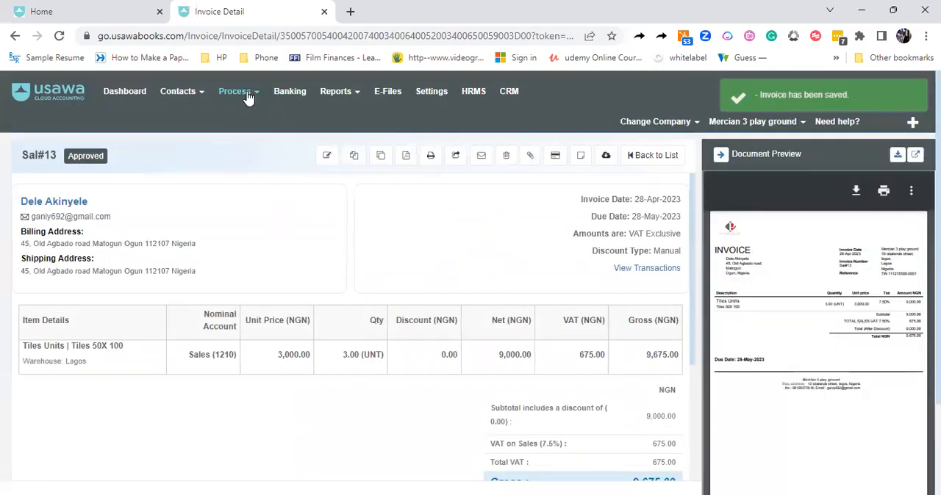
Open the Tiles Units details from the inventory list and examine its quantity on hand, total value and recent transactions
left_click(247, 97)
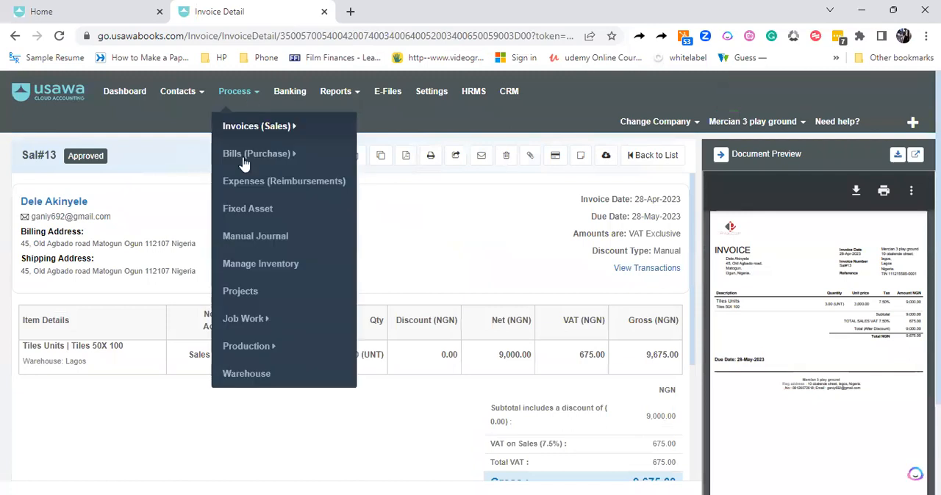
left_click(243, 258)
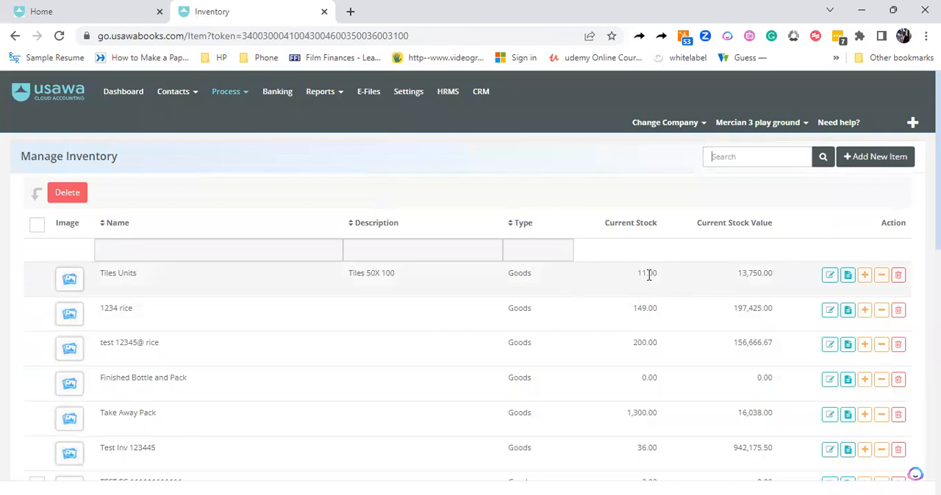
left_click(848, 282)
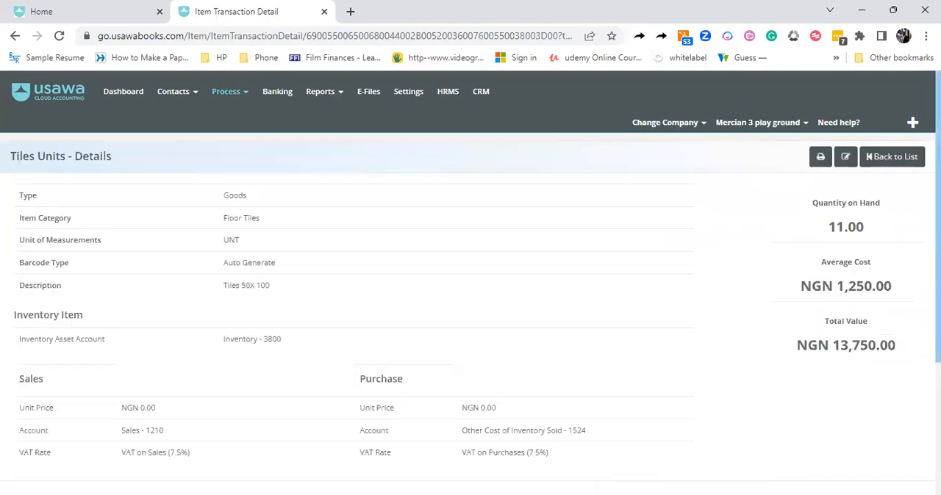
scroll(849, 287, "down", 3)
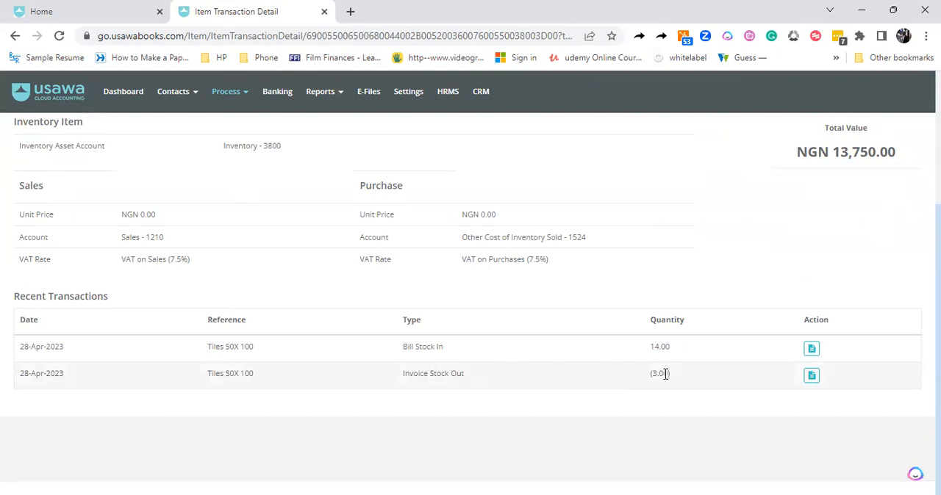
scroll(913, 330, "up", 2)
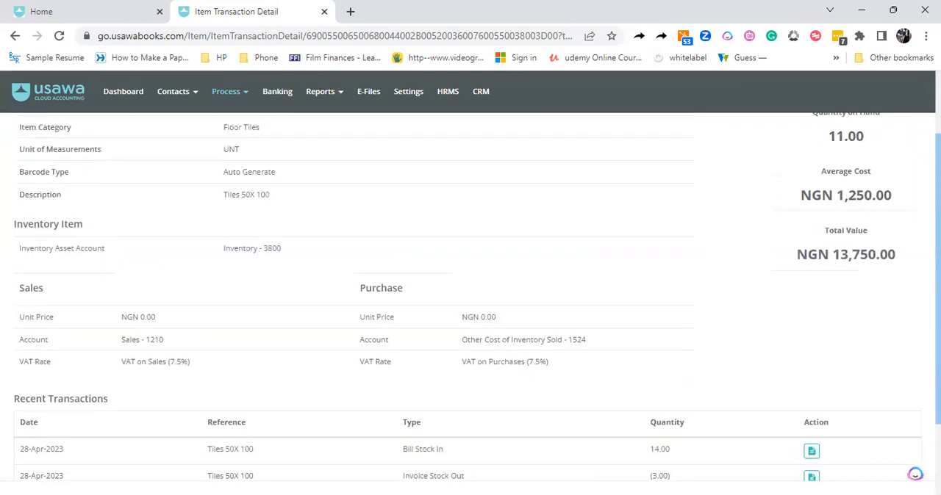
scroll(915, 474, "up", 1)
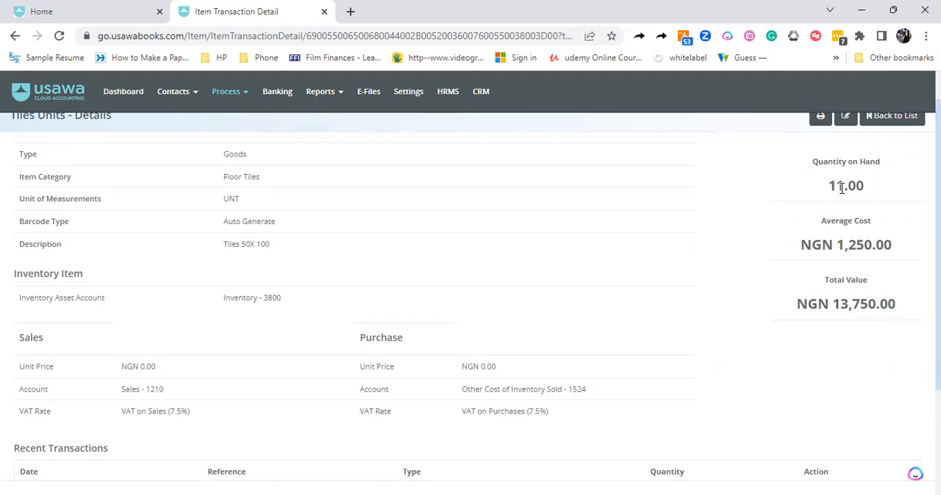
Start a stock-out adjustment for Tiles Units from the inventory list and date it 28-Apr-2023
left_click(221, 96)
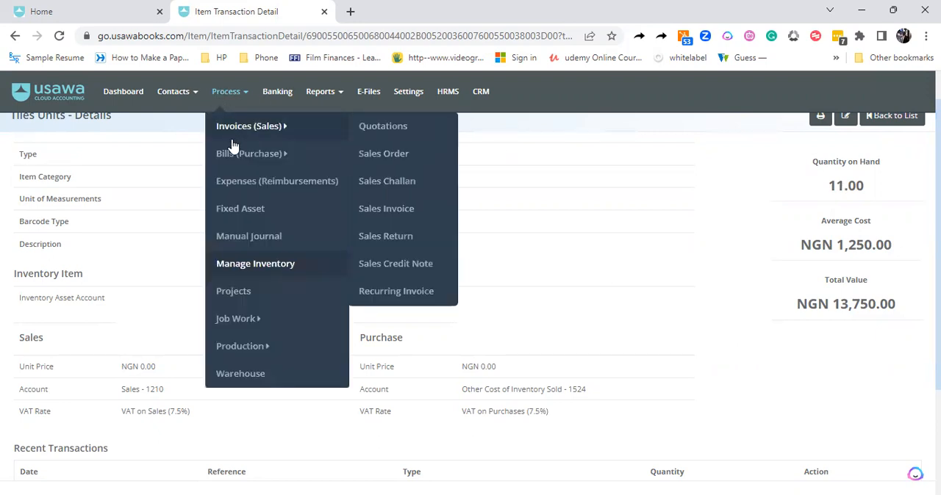
left_click(245, 264)
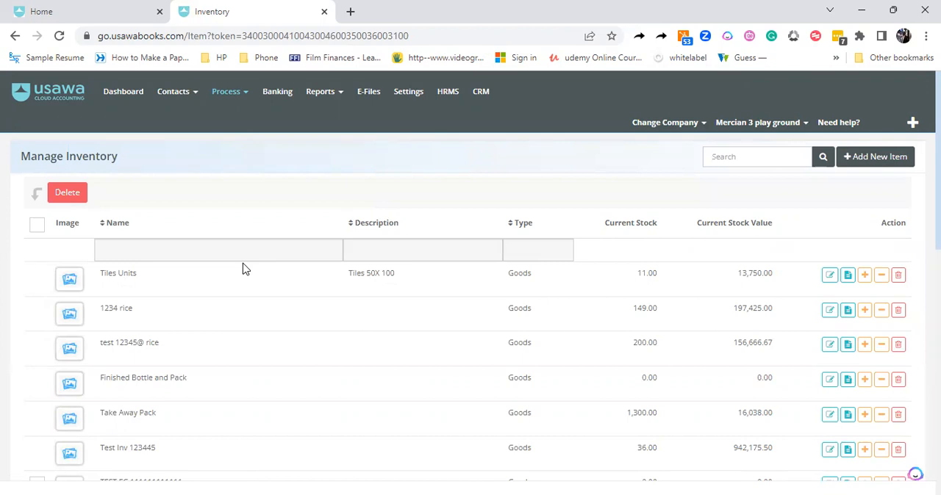
left_click(880, 279)
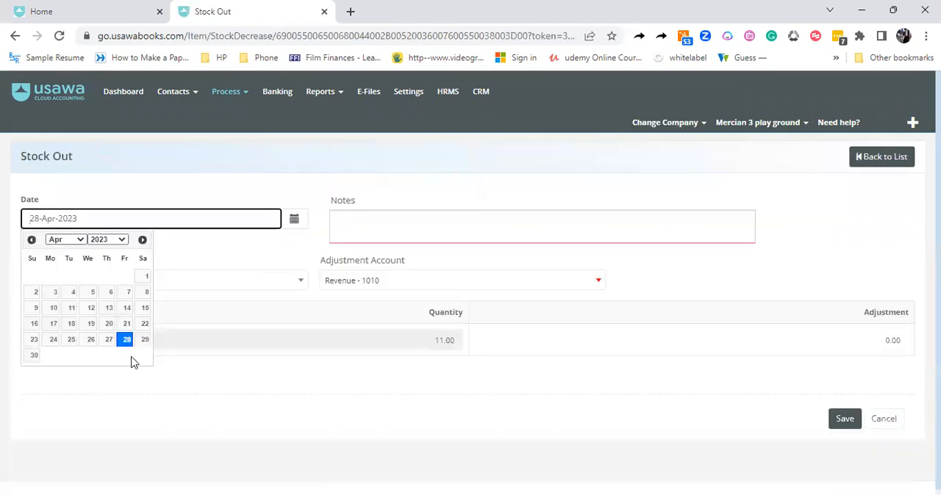
left_click(126, 341)
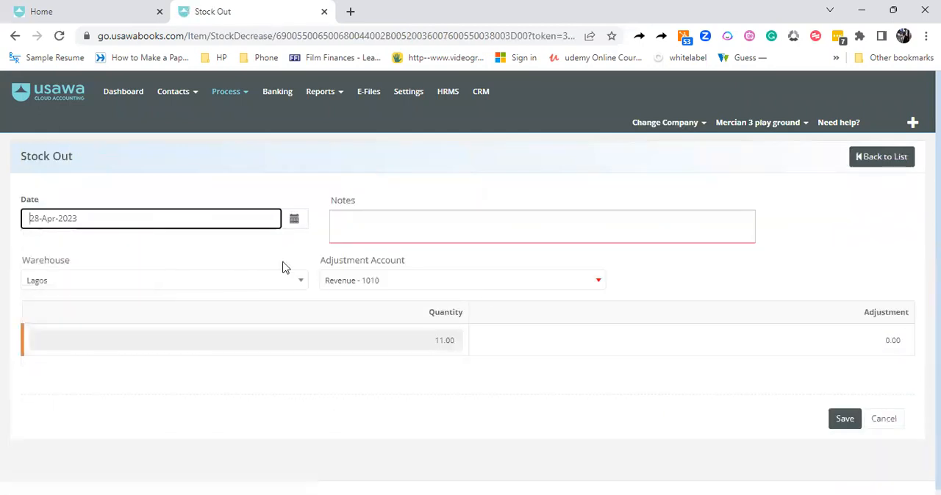
Enter the adjustment note "Adjustment base on stock count variance as at 28 April 2023 ."
left_click(394, 219)
type("Adjustment base on stock count ")
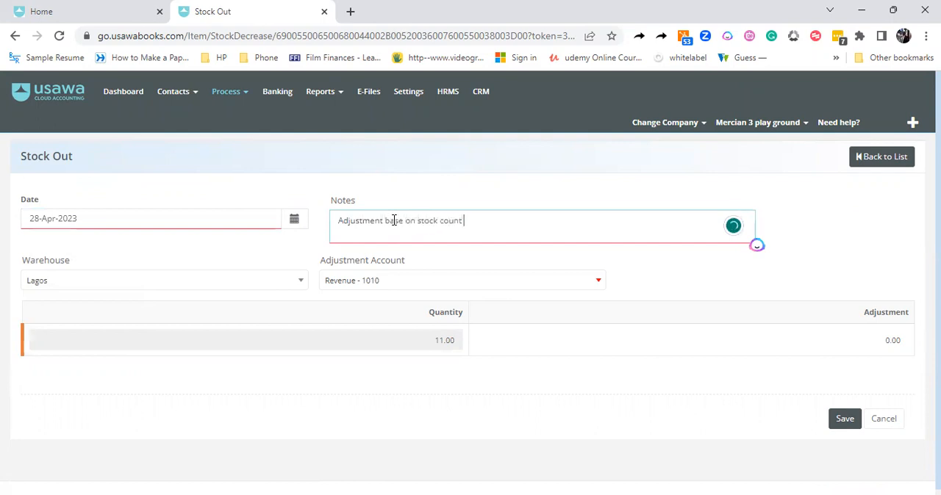
type("variance as at 28")
type("April 2023 . ")
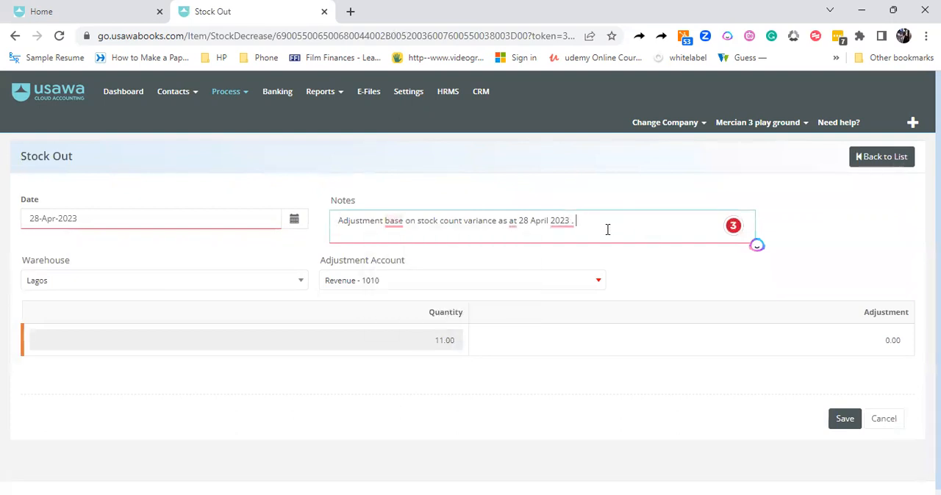
type("Base on the email from Mrs")
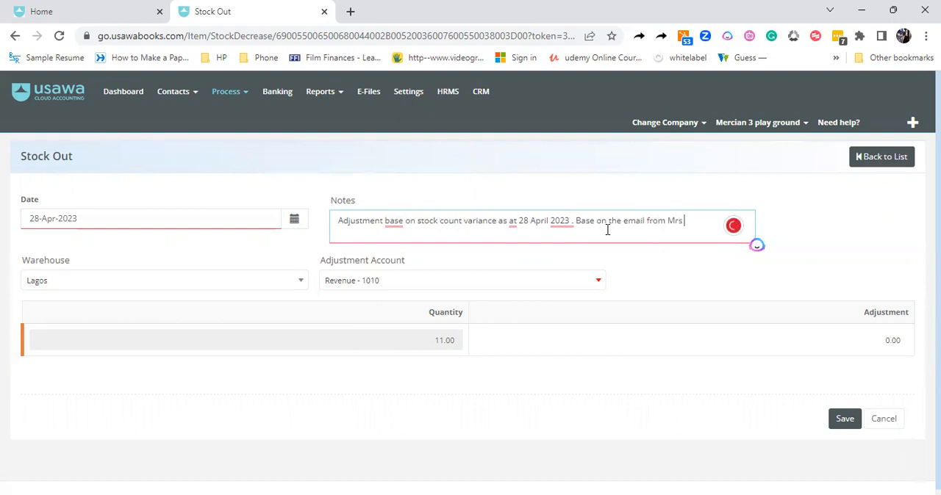
type(" Jolaosh")
Extend the note with "Base on the email from Mrs", the sender's surname, and "dated 27th April 2023"
key("BackSpace")
key("BackSpace")
key("BackSpace")
key("BackSpace")
type("osho date")
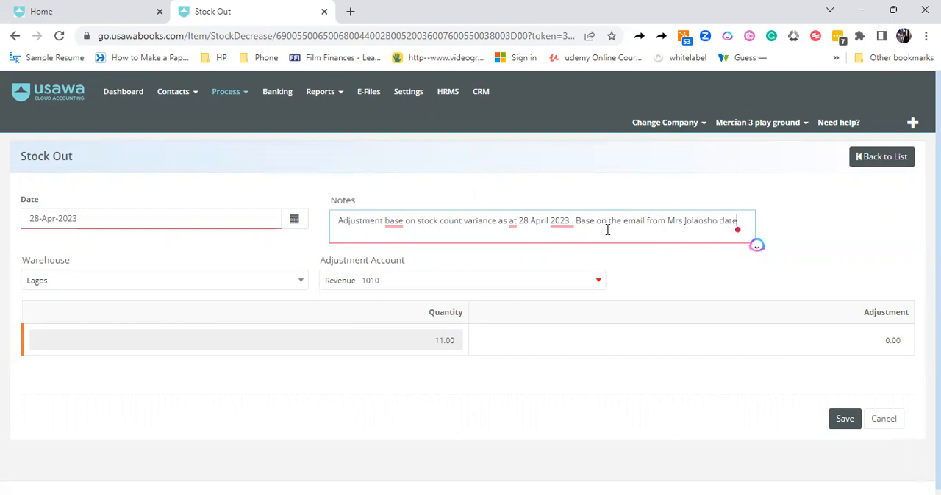
type("d 27th April 2023")
Apply the suggested corrections in the note: remove the space after the first 2023, change "Base" to "Based", and use "Mrs."
mouse_move(556, 228)
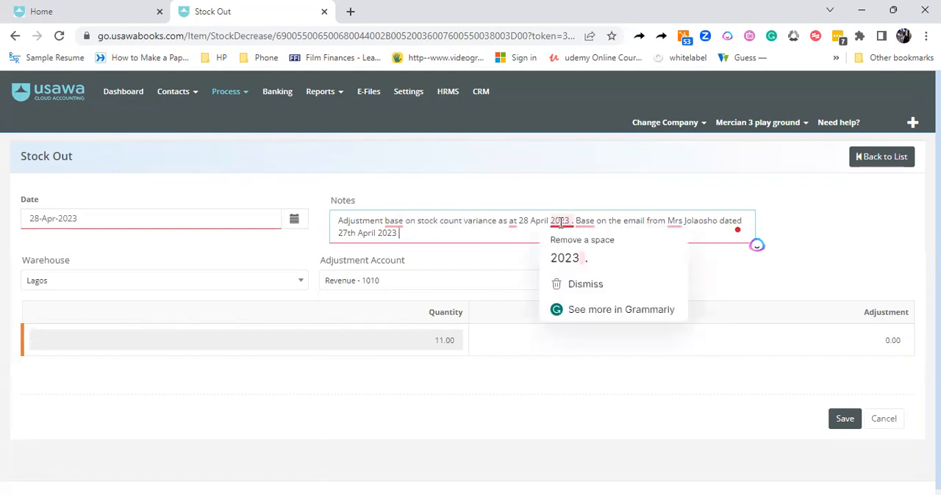
left_click(565, 261)
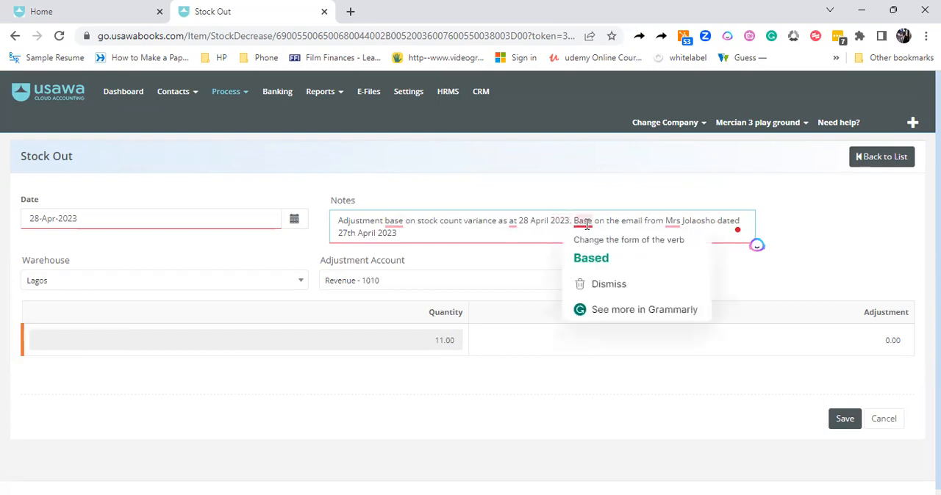
left_click(590, 259)
mouse_move(674, 222)
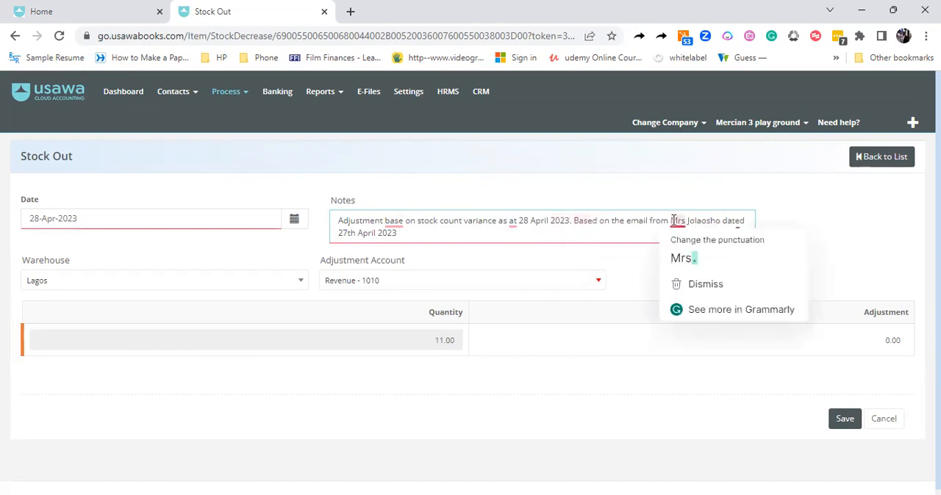
left_click(678, 261)
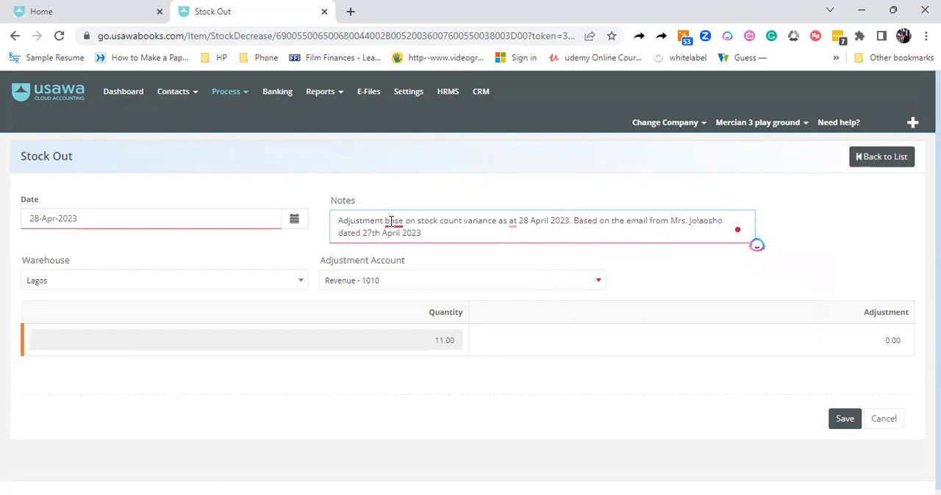
mouse_move(390, 223)
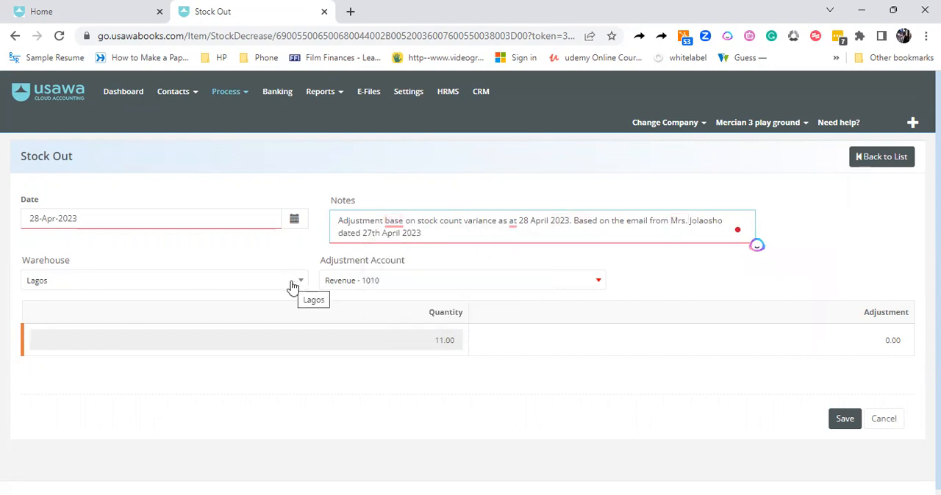
Set the adjustment account to Other Cost of Inventory Sold - 1524 and look through the neighbouring accounts
left_click(358, 286)
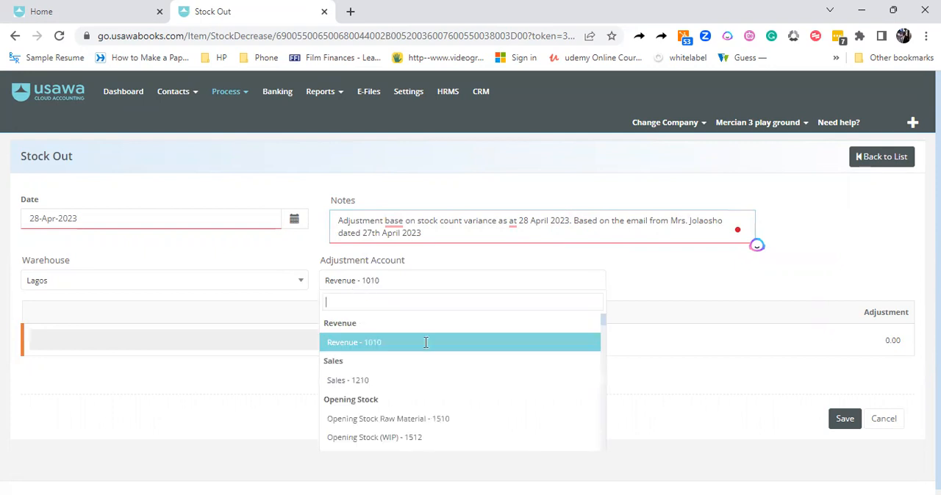
type("cost")
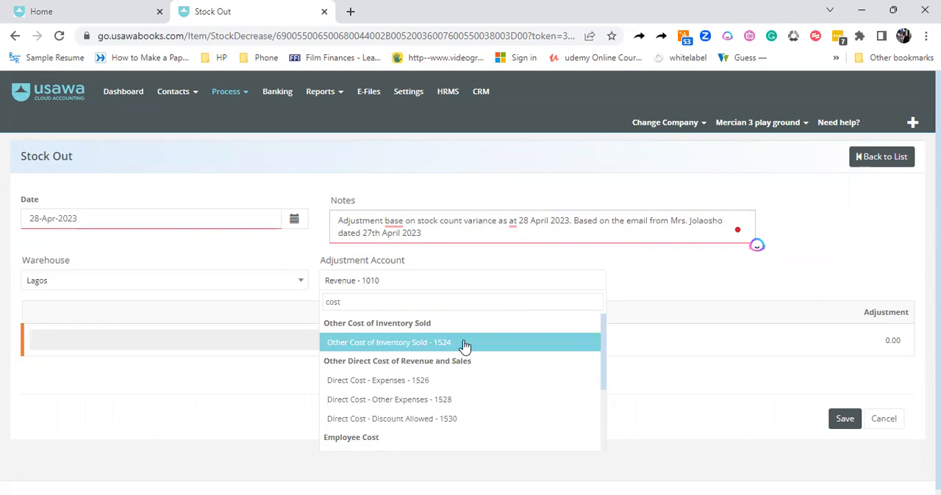
left_click(393, 343)
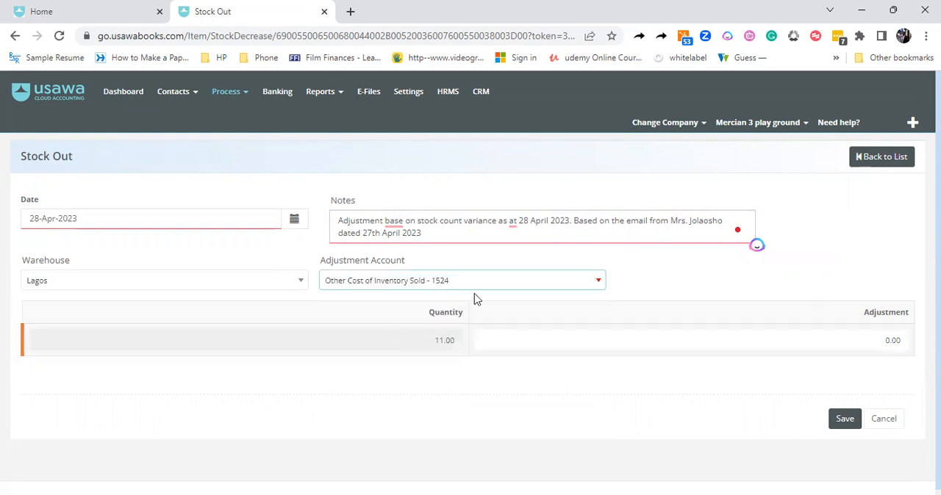
left_click(504, 288)
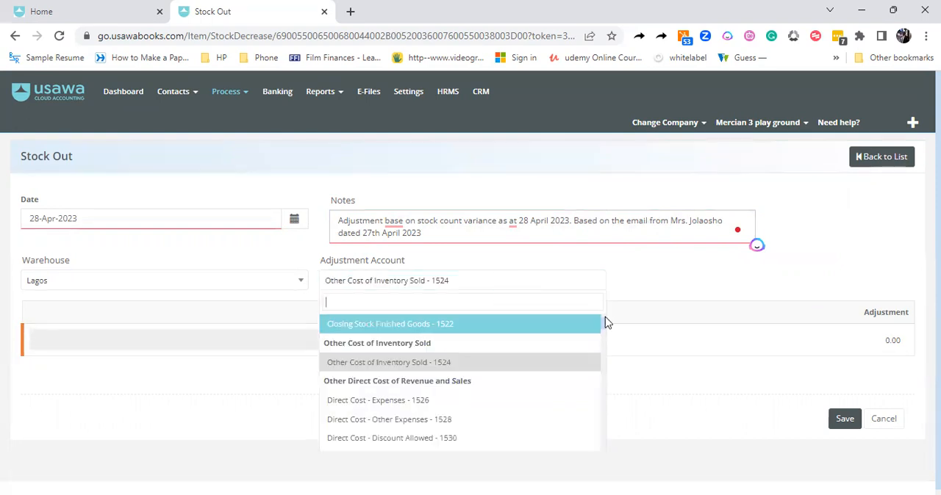
mouse_move(603, 330)
left_mouse_down()
mouse_move(603, 342)
mouse_move(603, 333)
left_mouse_up()
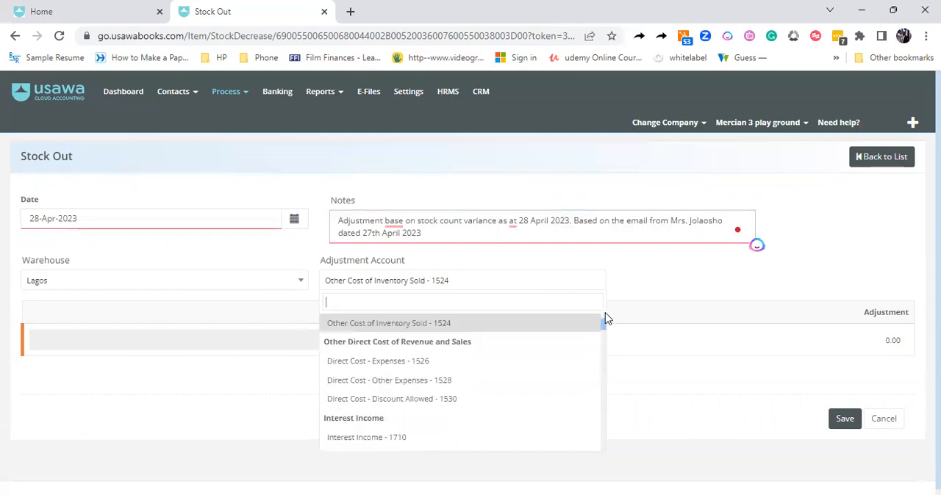
left_click(646, 295)
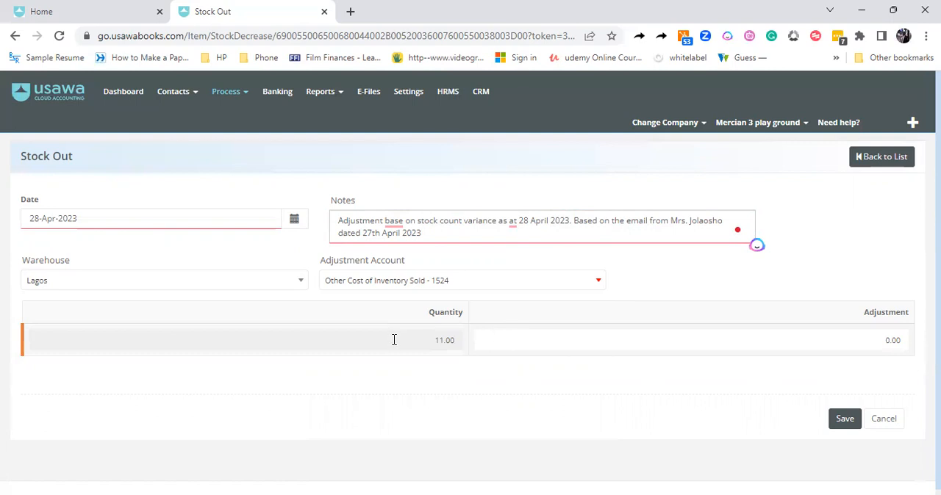
Set the stock-out adjustment quantity to 1 and save the adjustment
left_click(443, 342)
type("1")
left_click(897, 342)
type("1")
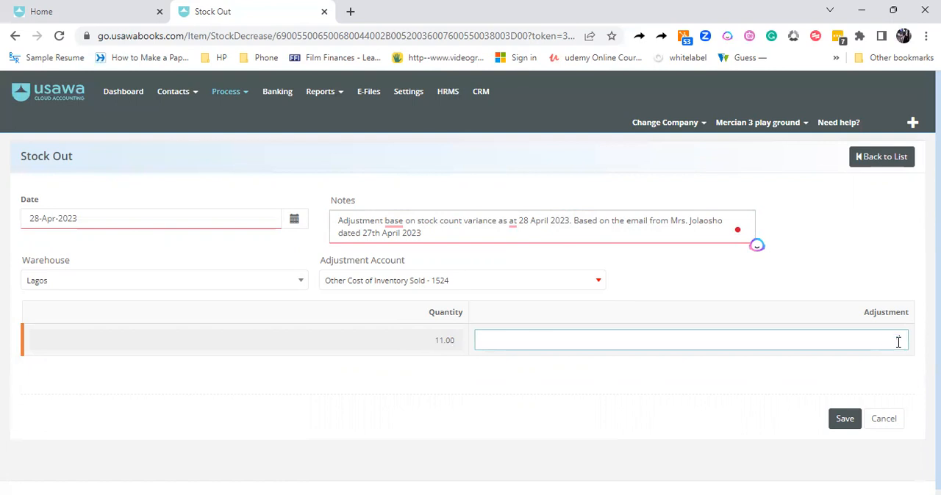
left_click(714, 387)
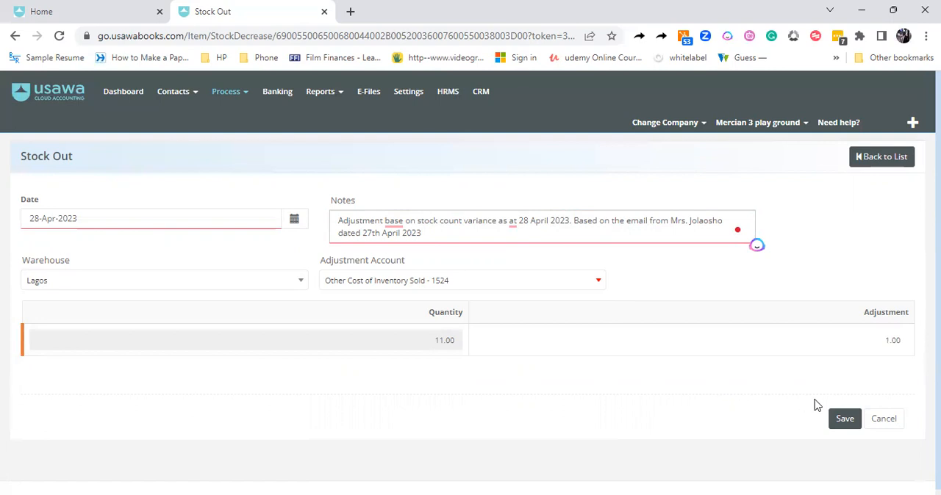
left_click(842, 423)
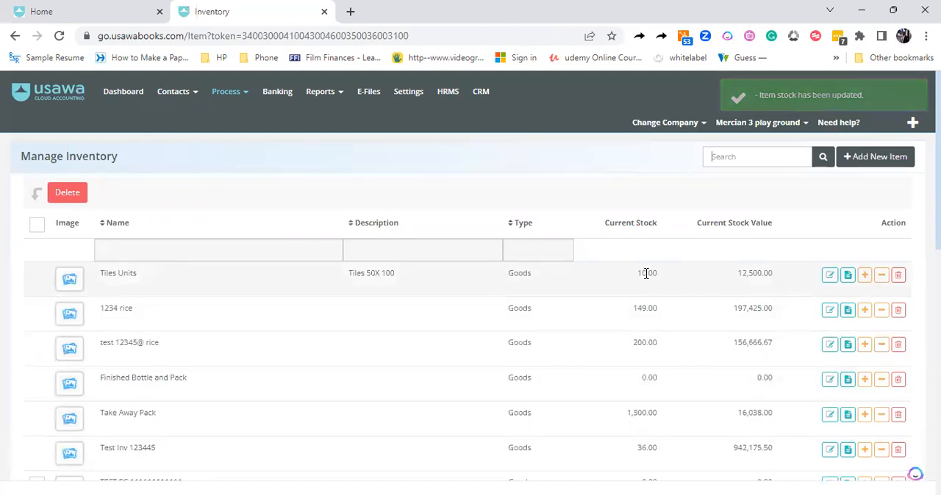
Open the Tiles Units details from the inventory list and examine the stock figures and the stock-out entry in its recent transactions
left_click(848, 276)
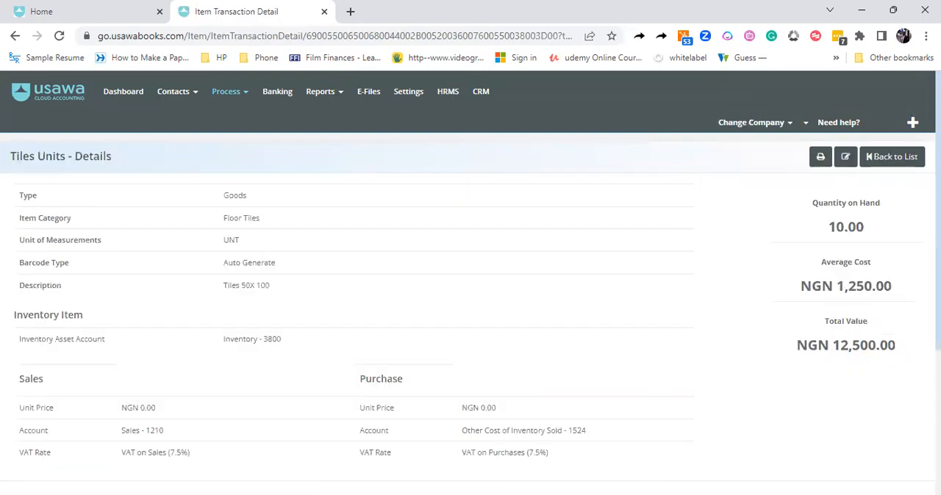
scroll(681, 343, "down", 3)
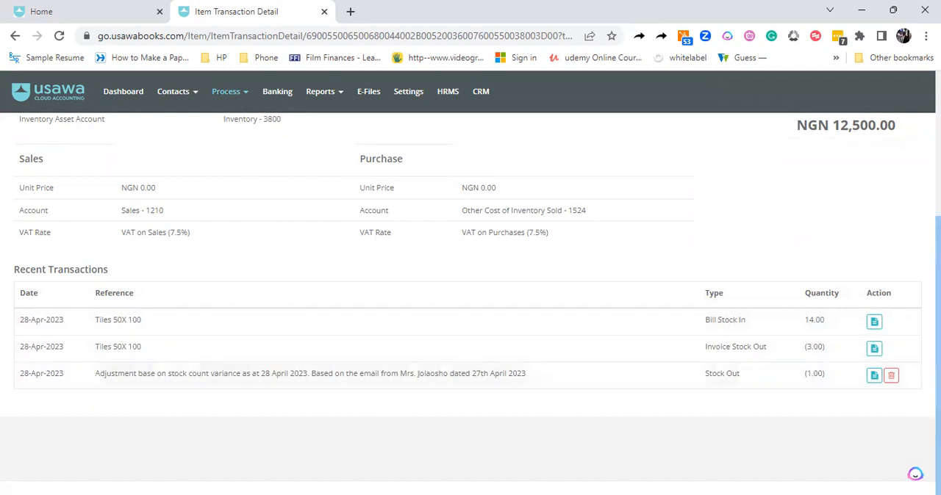
scroll(470, 294, "up", 3)
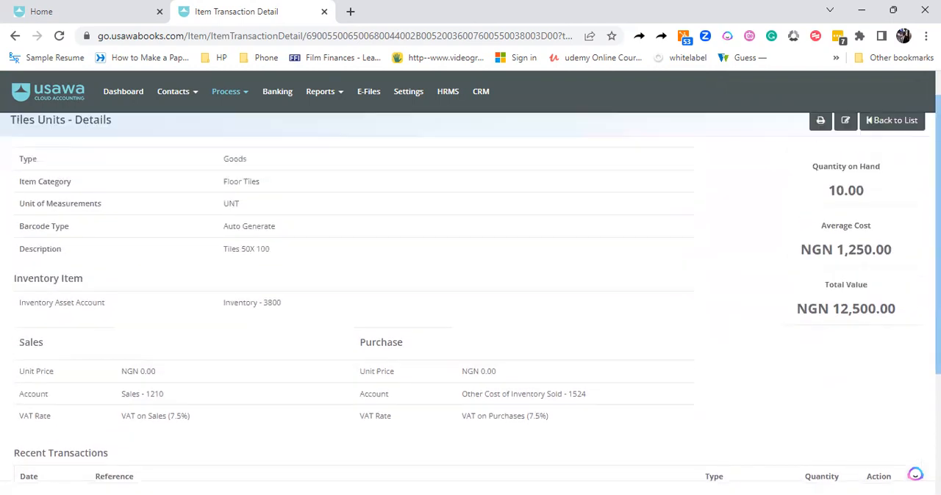
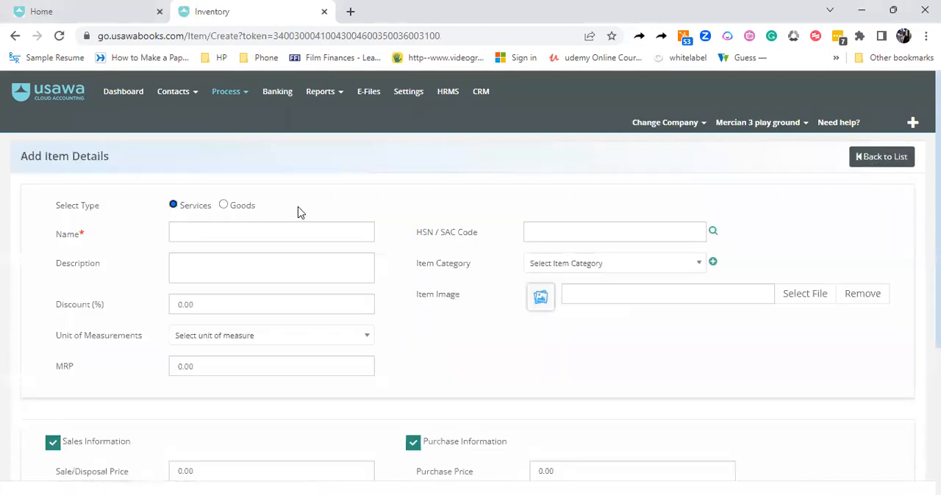
Set the new item's type to Goods and name it Tiles Carton
left_click(224, 206)
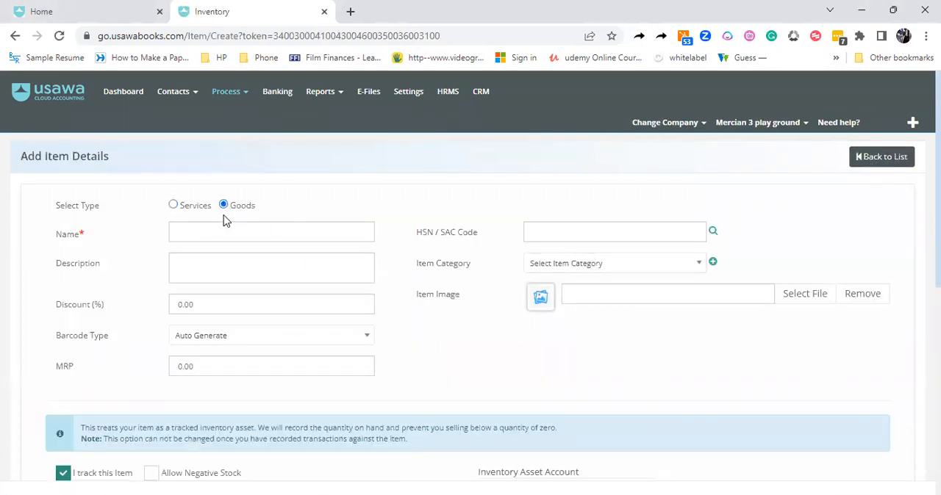
left_click(224, 228)
type("Tiles Carton")
Set the item's purchase VAT rate to VAT on Purchases (7.5%) and its purchase unit of measurement to Cartons
scroll(857, 157, "down", 2)
scroll(582, 315, "down", 2)
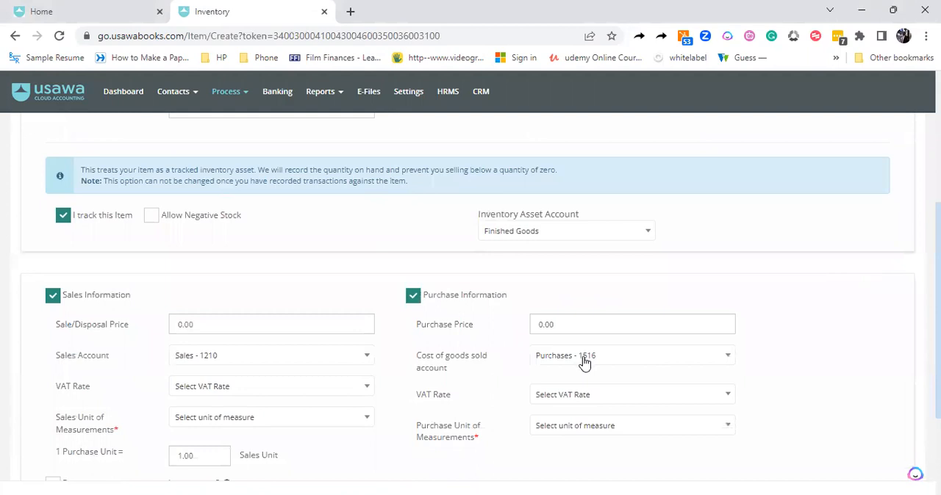
left_click(585, 395)
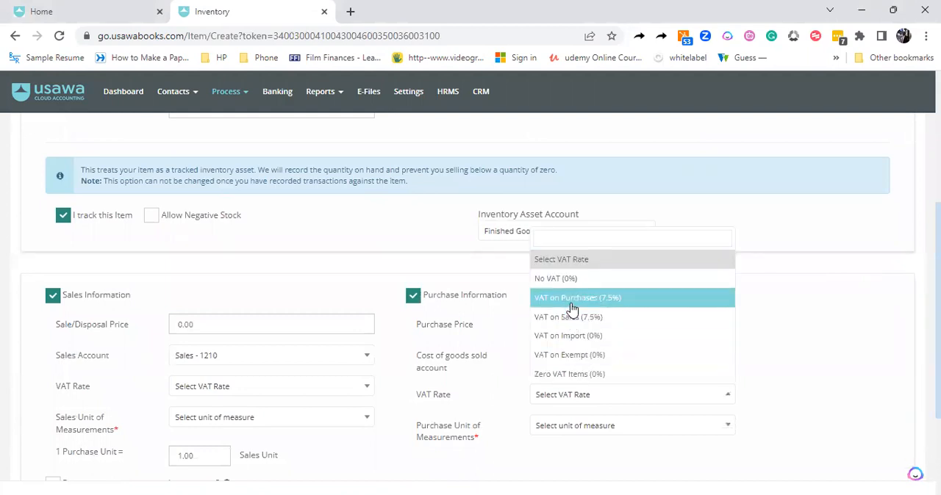
left_click(572, 298)
left_click(579, 426)
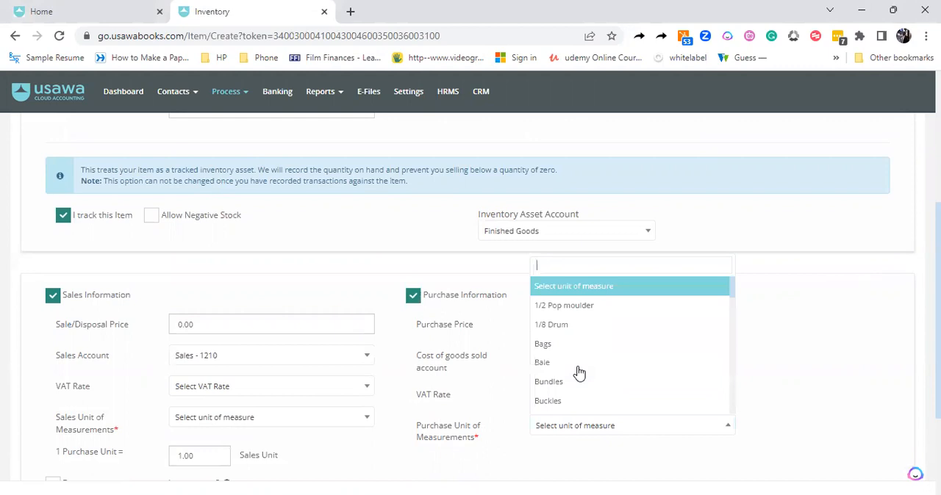
type("car")
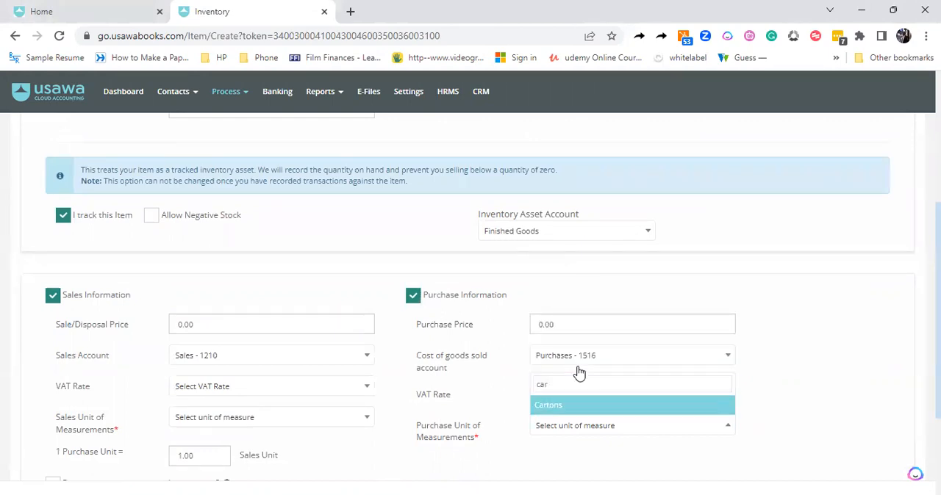
key("Return")
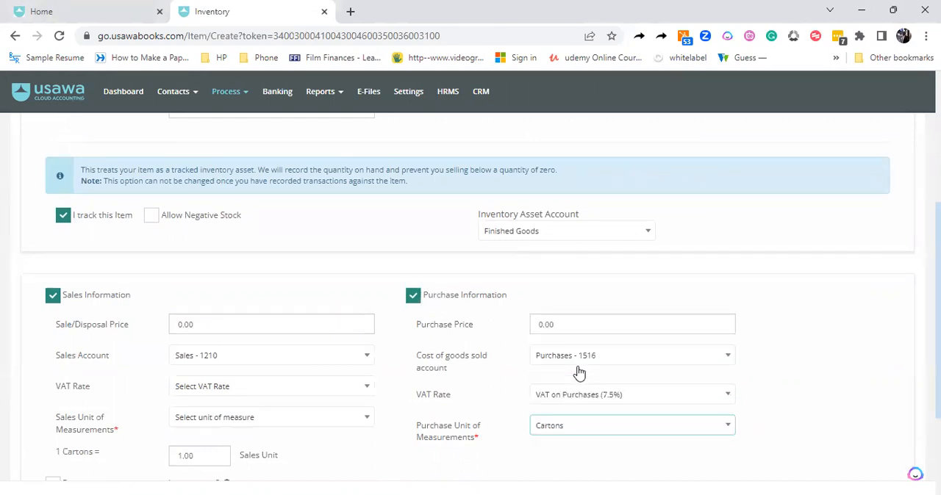
Set the item's sales VAT rate to VAT on Sales (7.5%) and its sales unit of measurement to Units
left_click(238, 386)
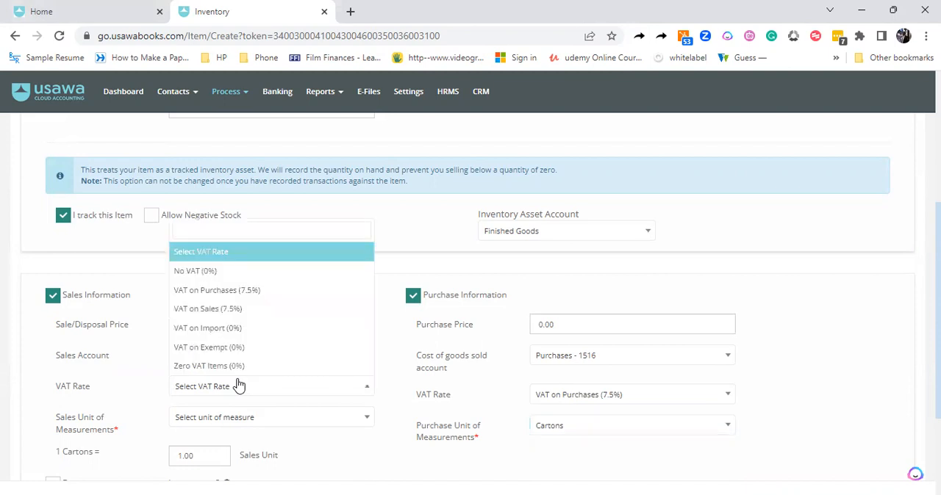
left_click(219, 309)
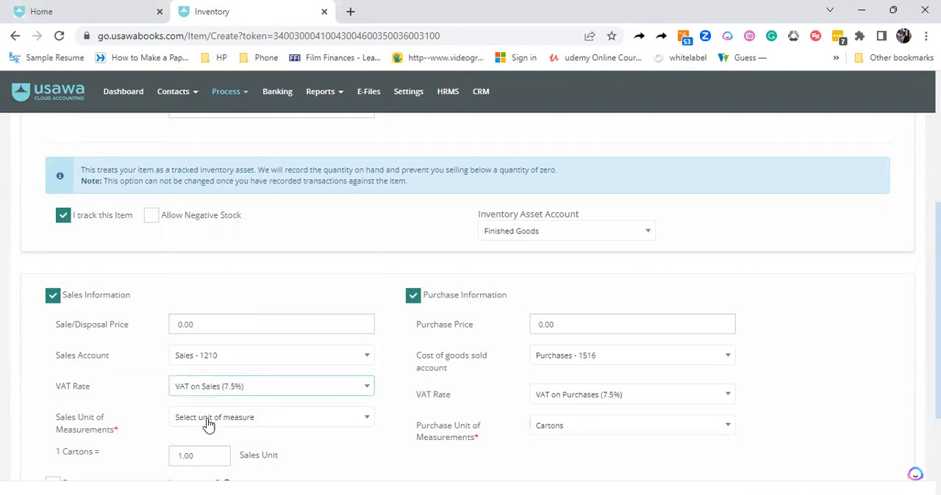
left_click(209, 423)
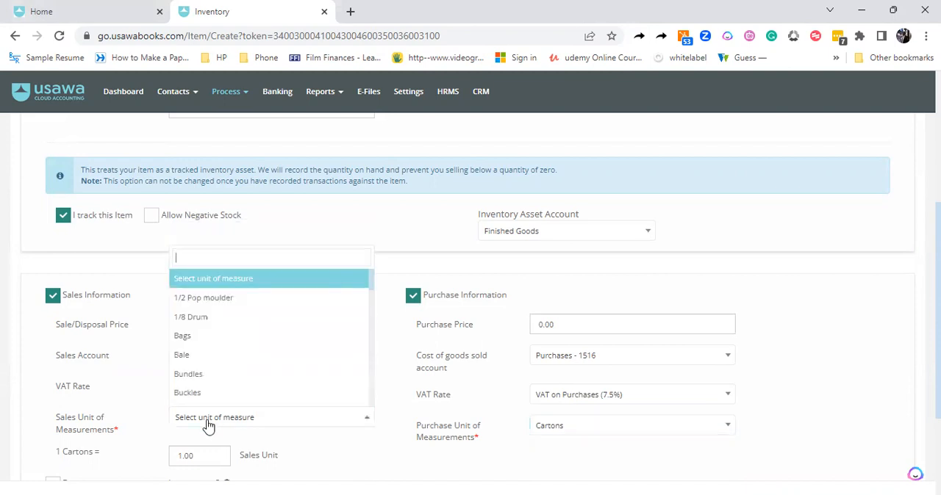
type("un")
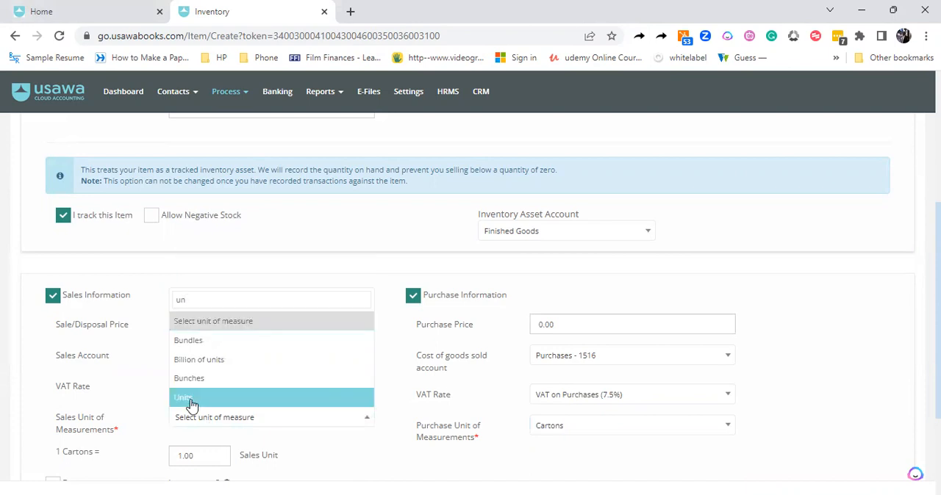
left_click(191, 403)
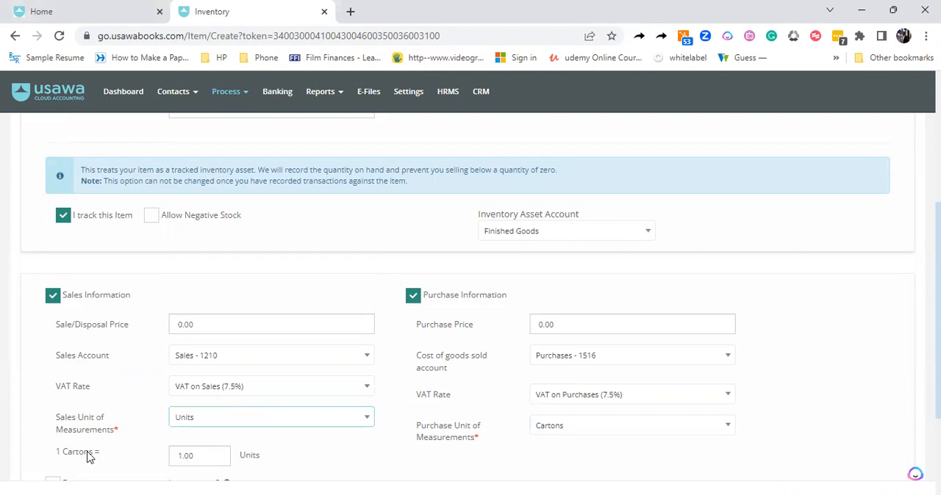
Set the conversion of 1 carton to 120 units and save the item
double_click(208, 456)
type("12")
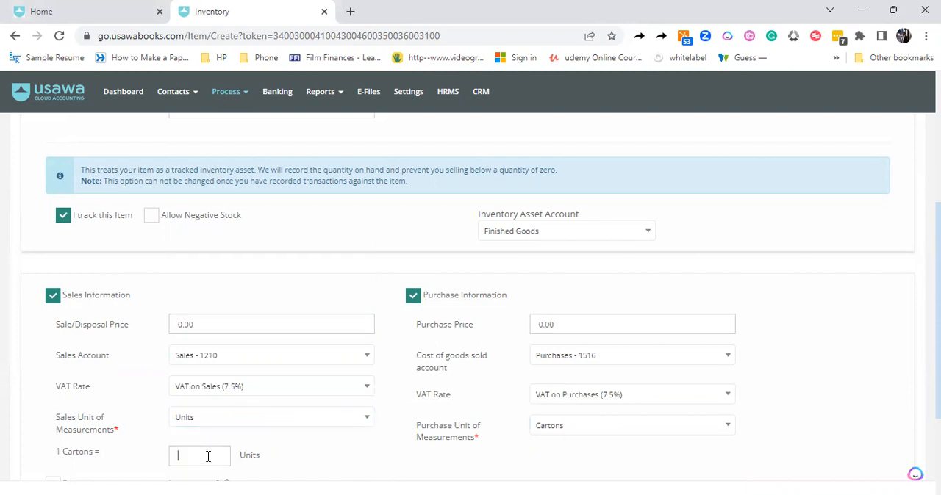
key("BackSpace")
type("00")
key("BackSpace")
key("BackSpace")
key("BackSpace")
type("120")
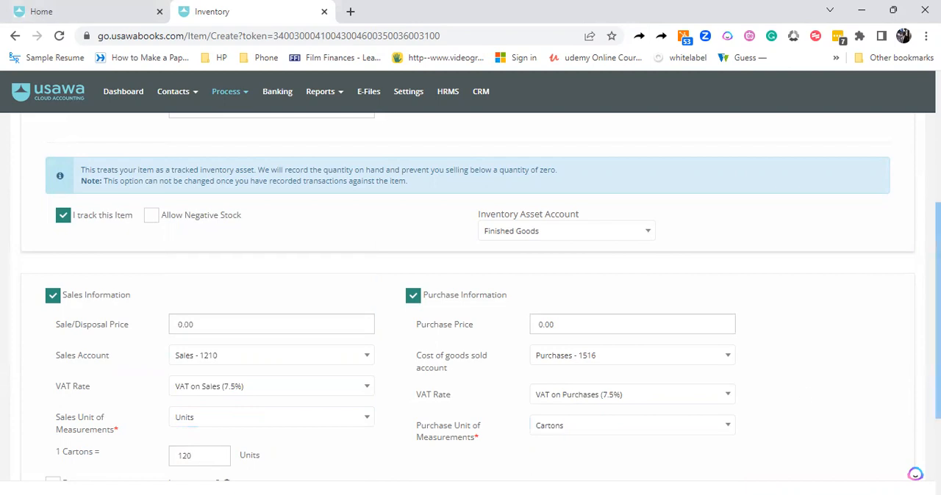
scroll(821, 440, "down", 2)
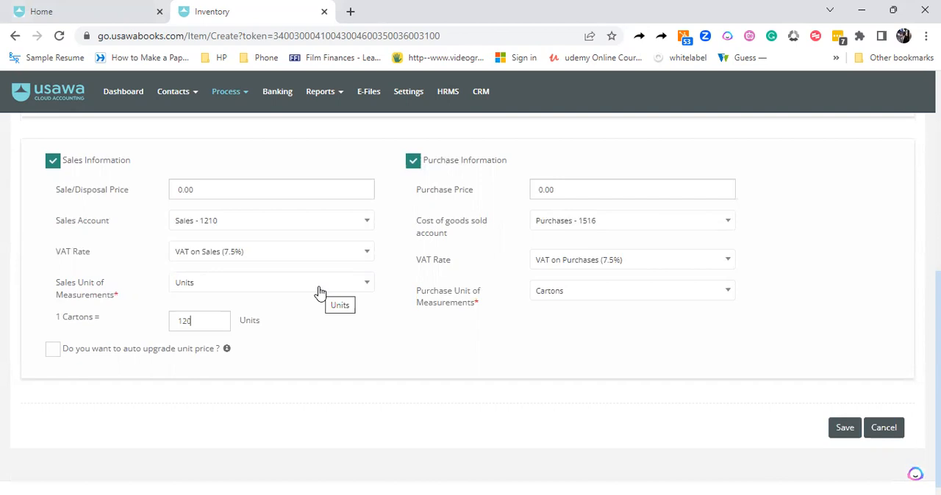
left_click(844, 430)
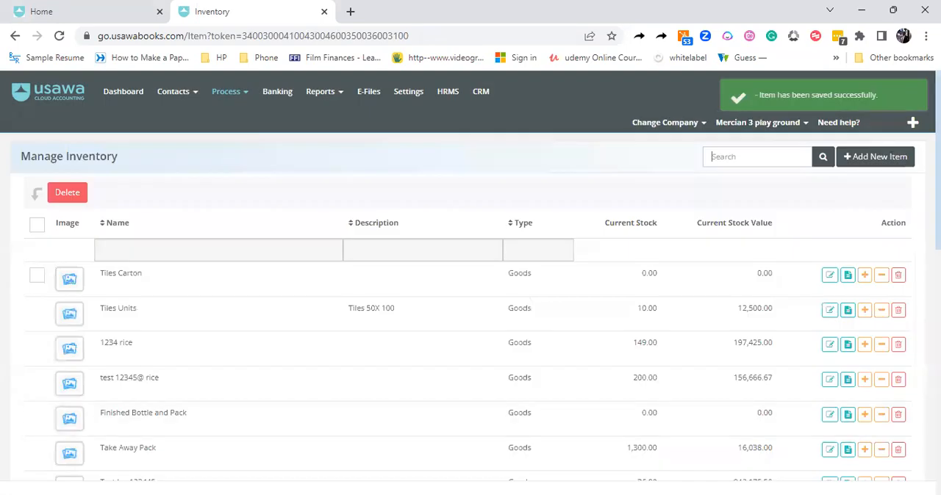
Create a new purchase bill and choose the supplier used on the most recent unpaid bill
left_click(226, 95)
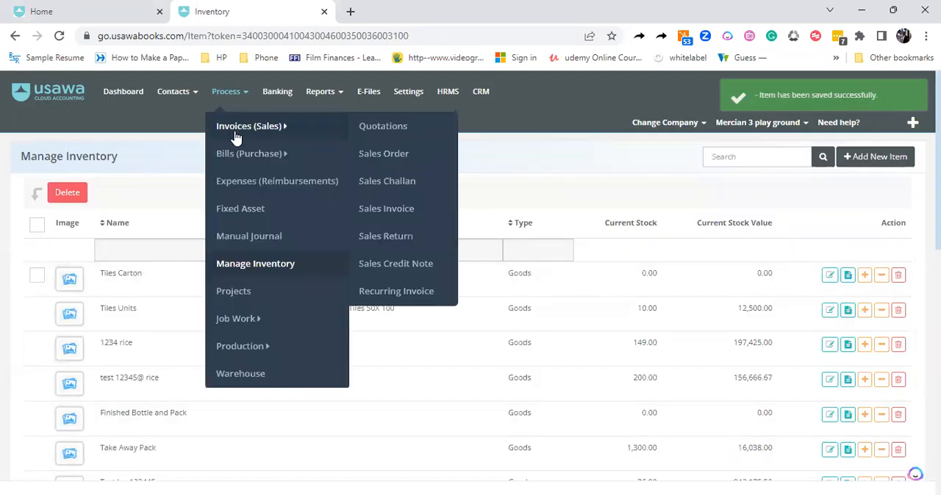
mouse_move(311, 155)
left_click(382, 213)
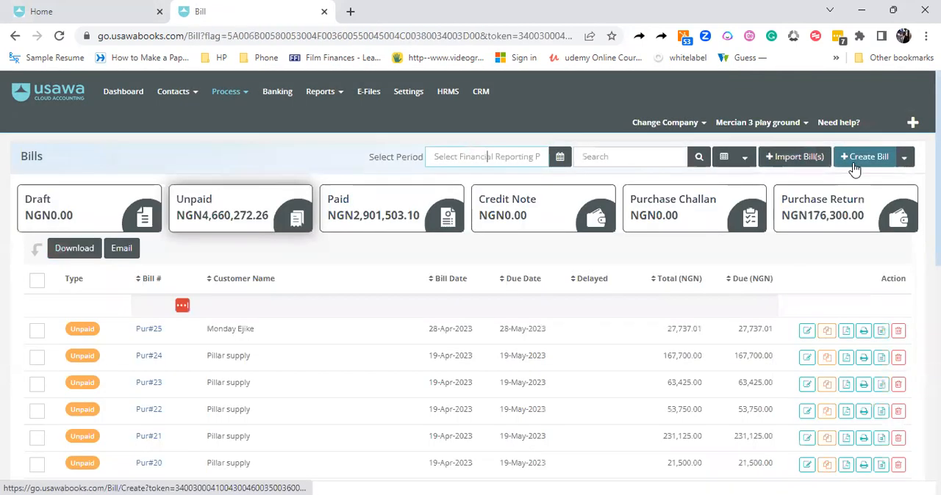
left_click(854, 168)
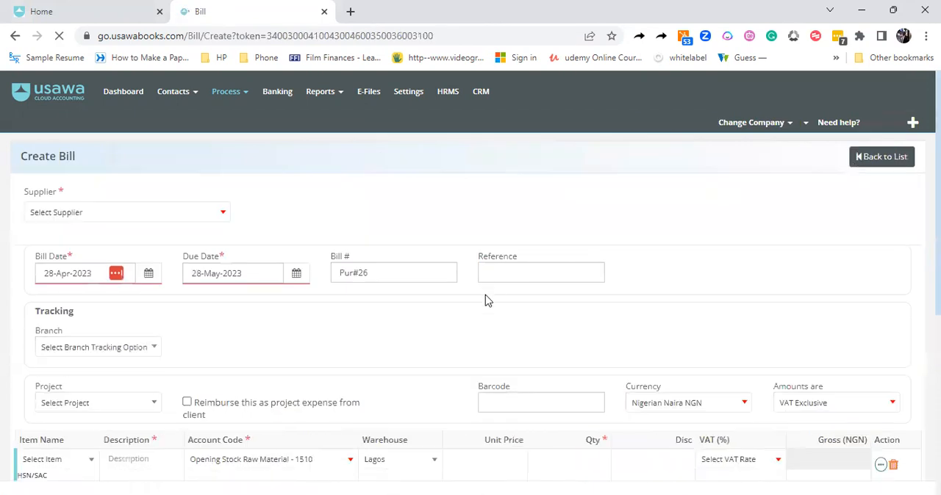
left_click(167, 216)
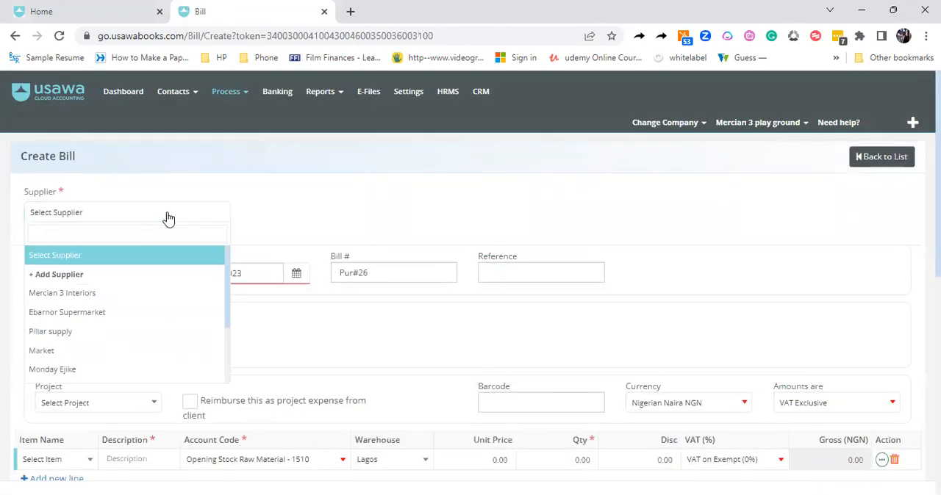
type("mo")
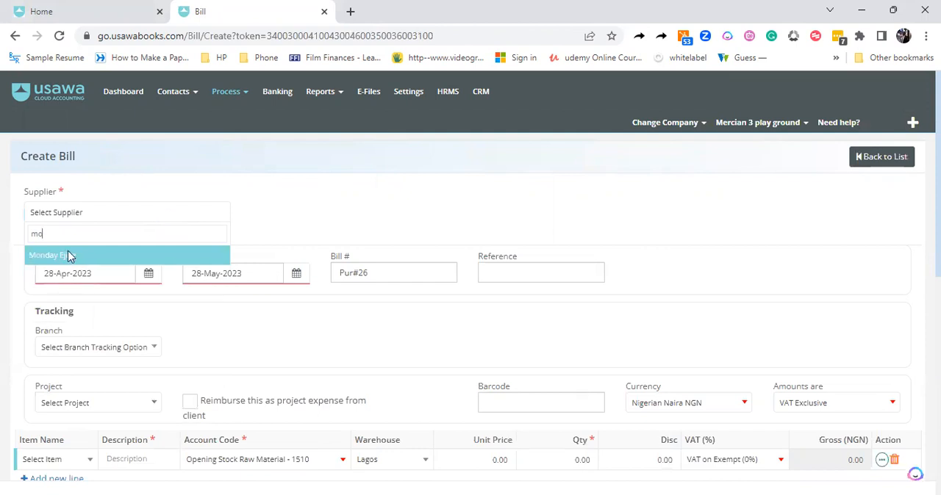
left_click(69, 255)
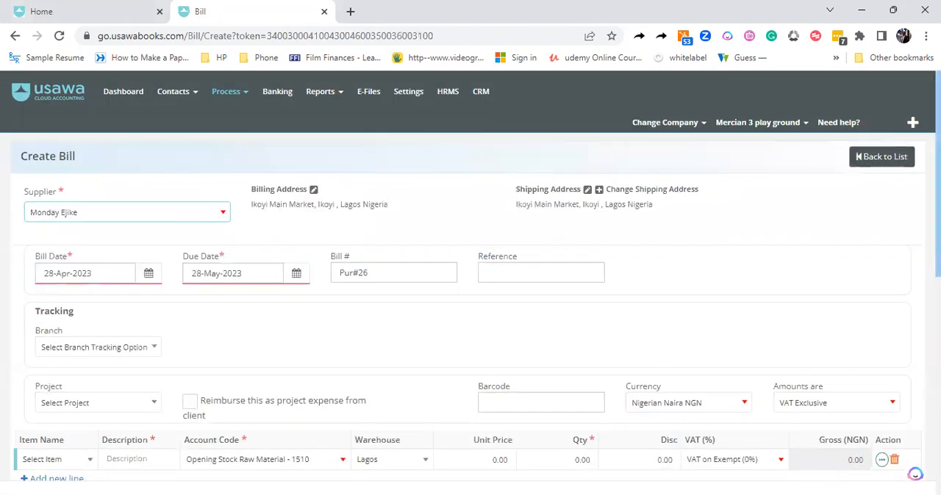
Add Tiles Carton as the bill's line item with the description "Carton"
scroll(227, 300, "down", 3)
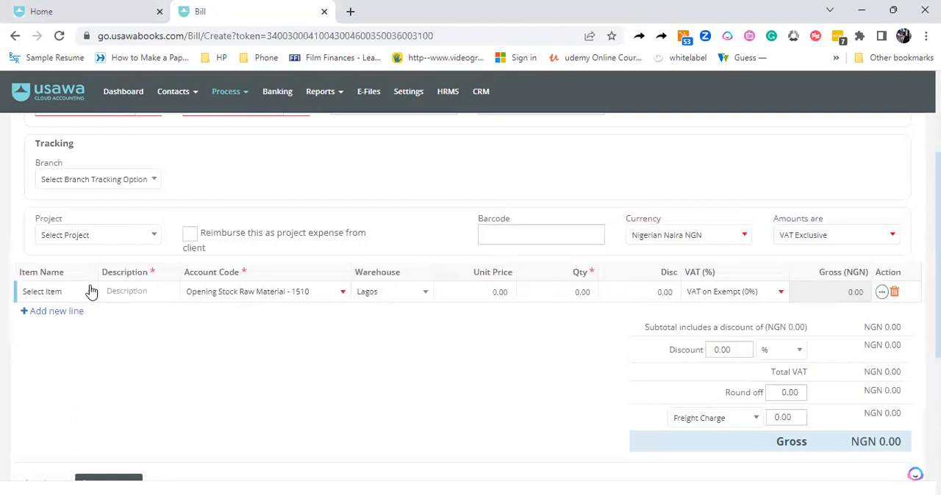
left_click(89, 293)
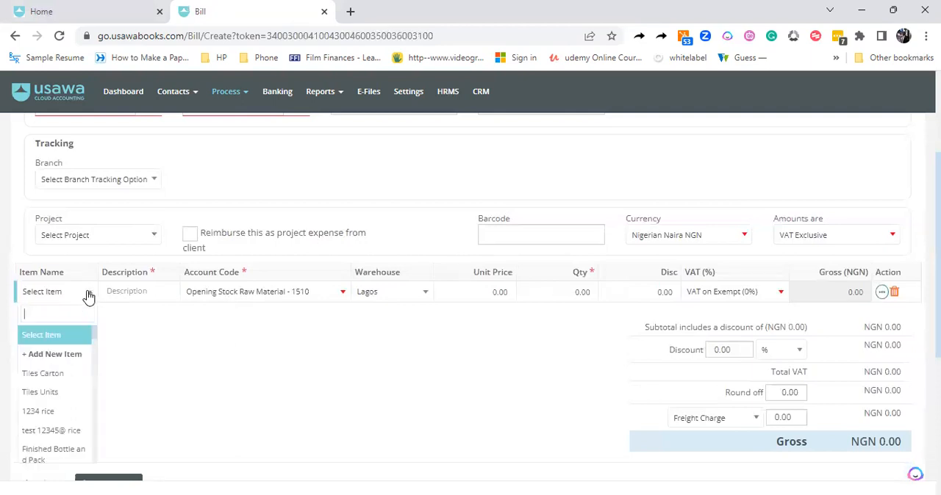
left_click(55, 377)
left_click(137, 297)
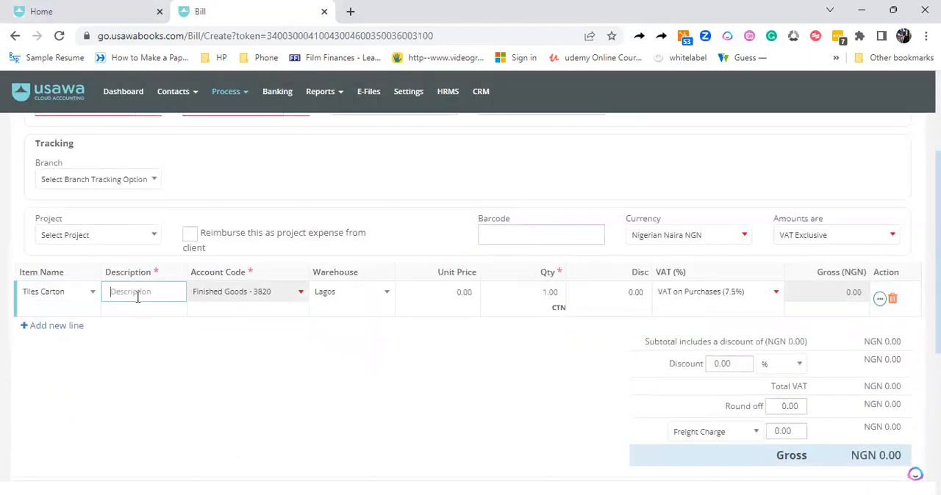
type("Carton")
key("Tab")
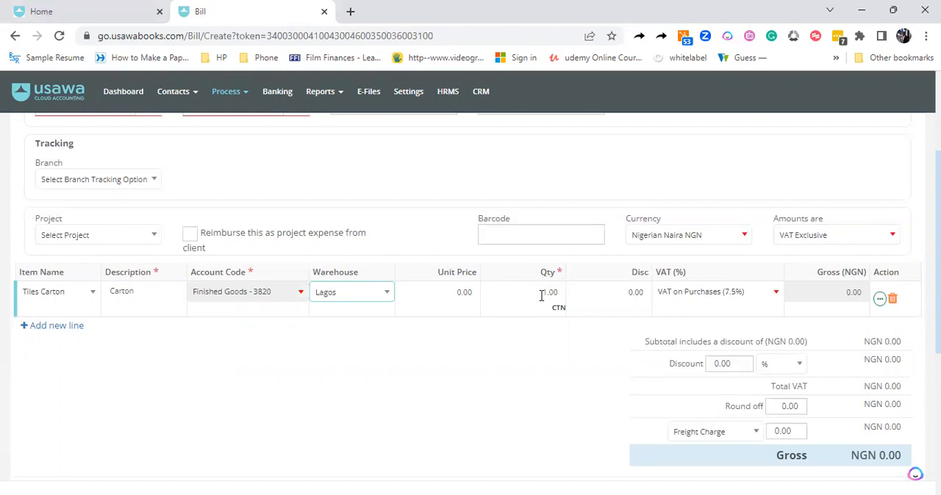
Set the Tiles Carton unit price to 10000 and save the bill as approved
left_click(469, 294)
double_click(470, 294)
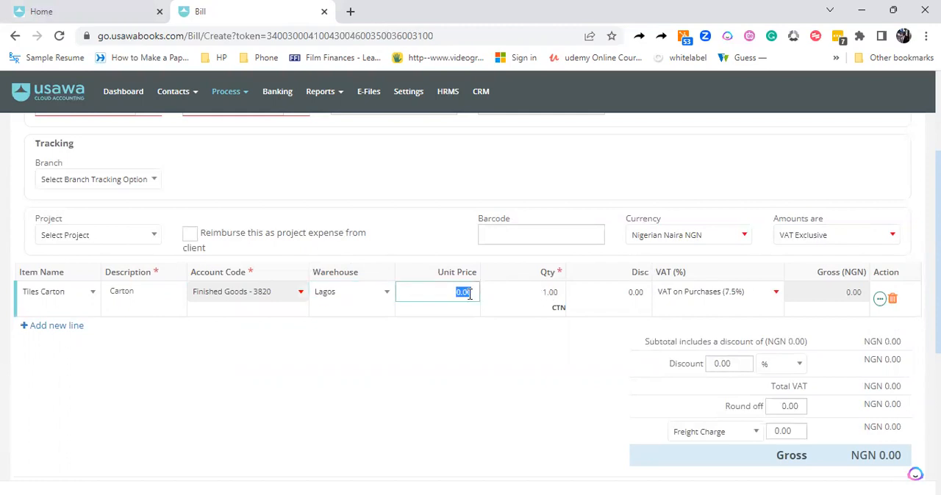
key("BackSpace")
type("10000")
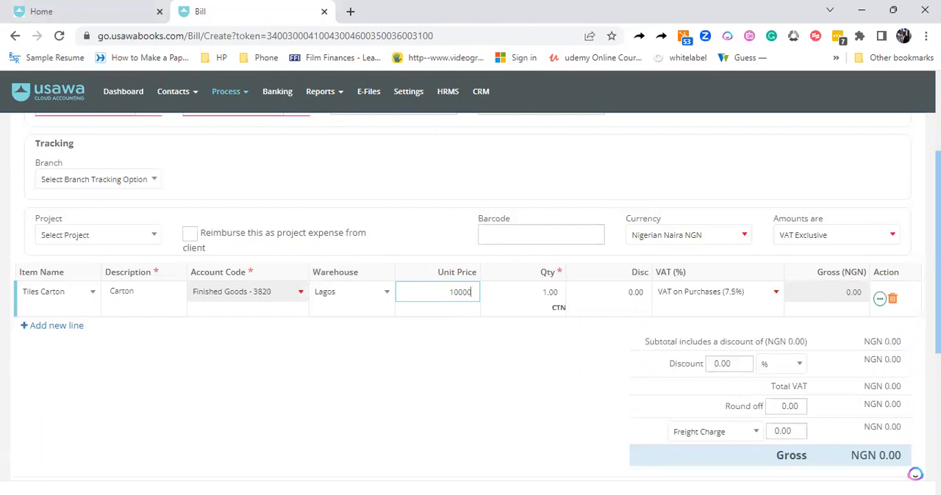
scroll(476, 294, "down", 2)
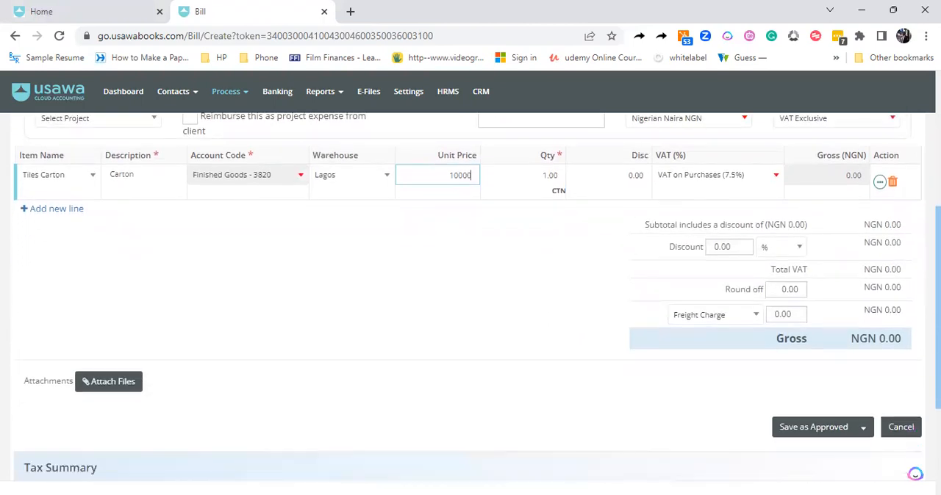
left_click(532, 306)
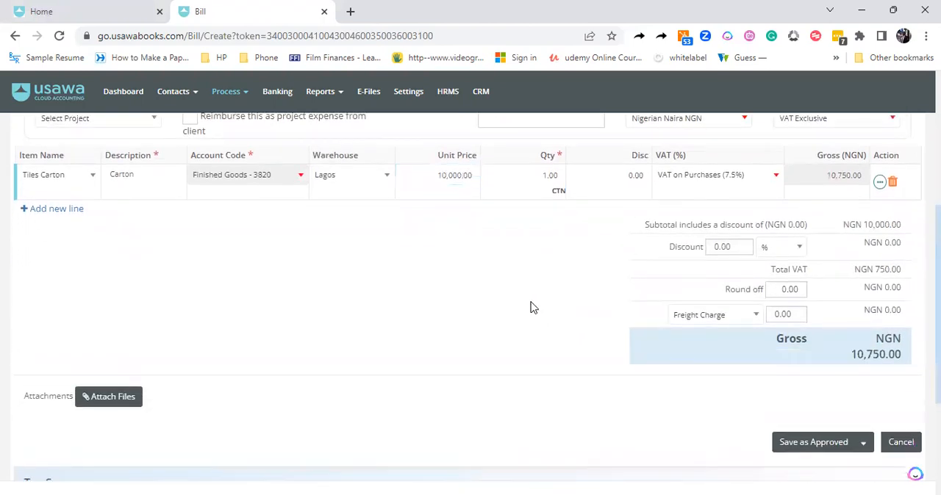
left_click(822, 443)
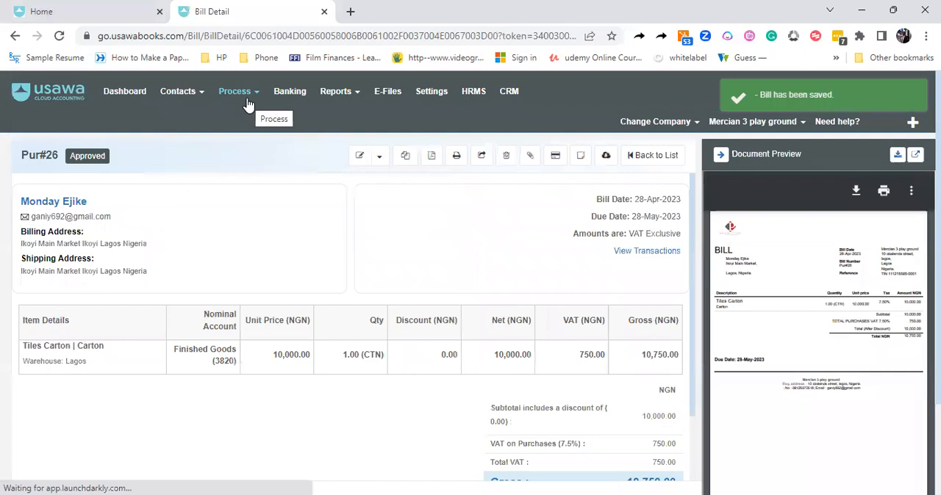
Open the inventory list and check the current stock and stock value of Tiles Carton
left_click(248, 102)
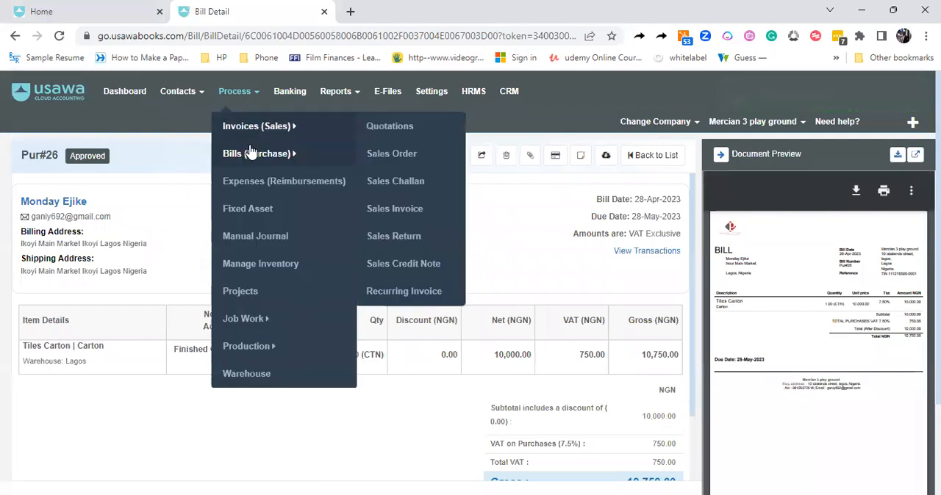
left_click(257, 266)
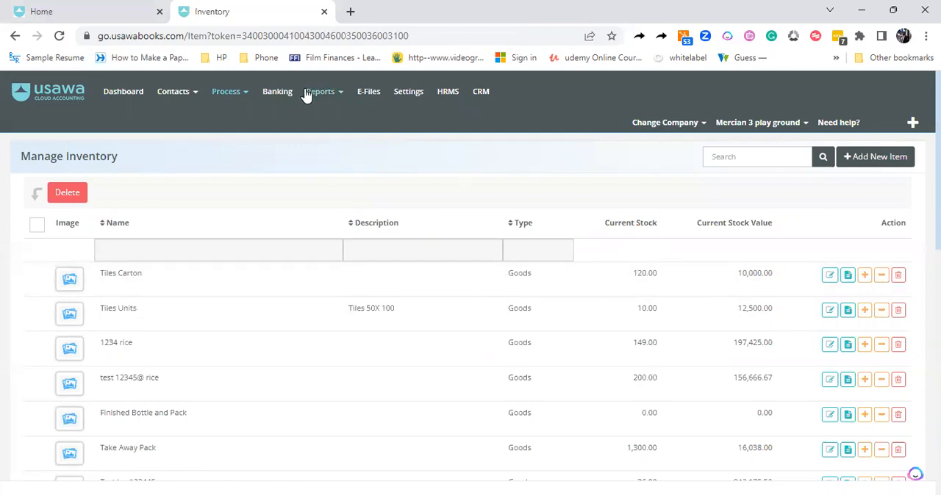
Create a new sales invoice and select the first existing customer in the customer list
left_click(227, 93)
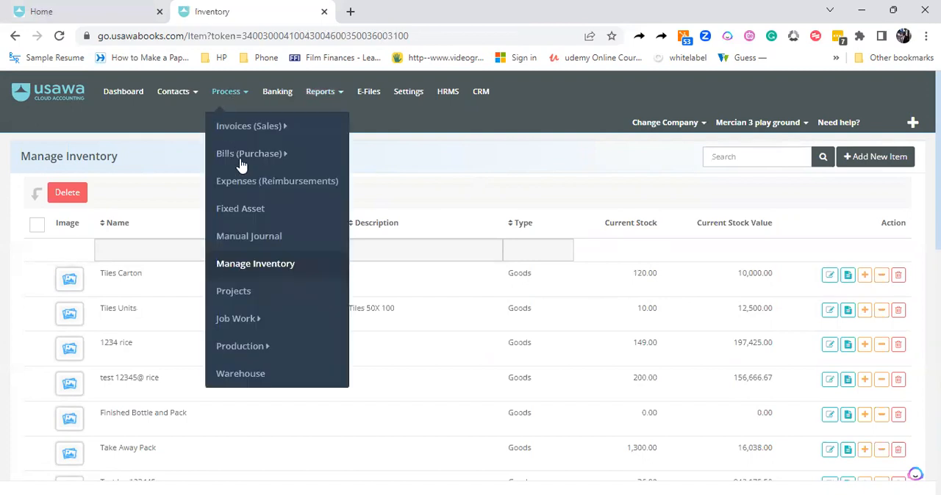
left_click(245, 134)
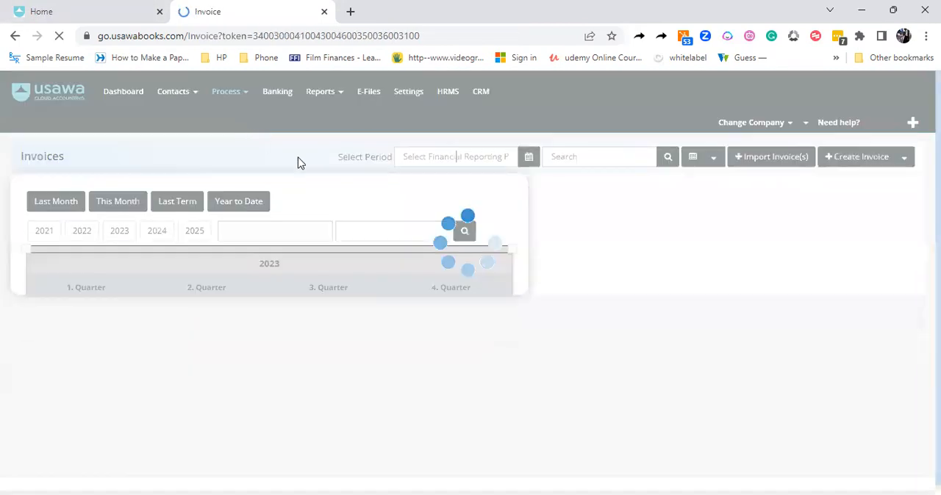
left_click(856, 160)
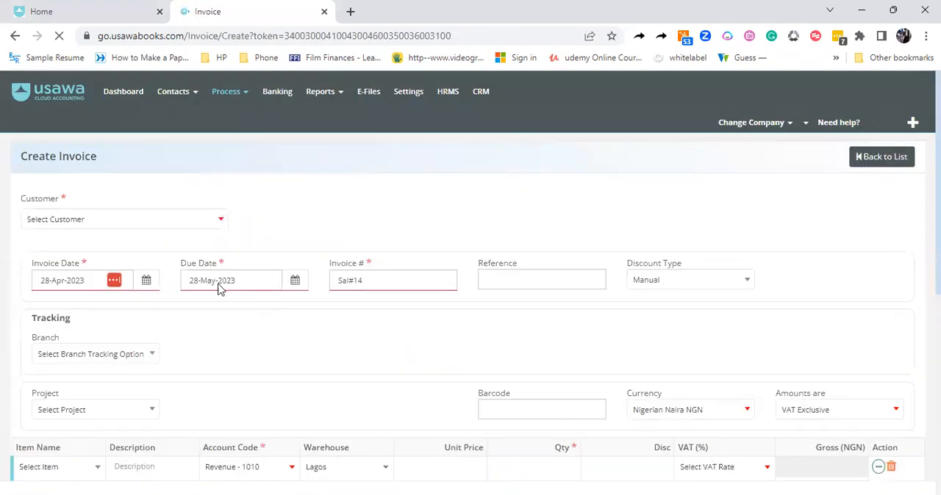
left_click(104, 228)
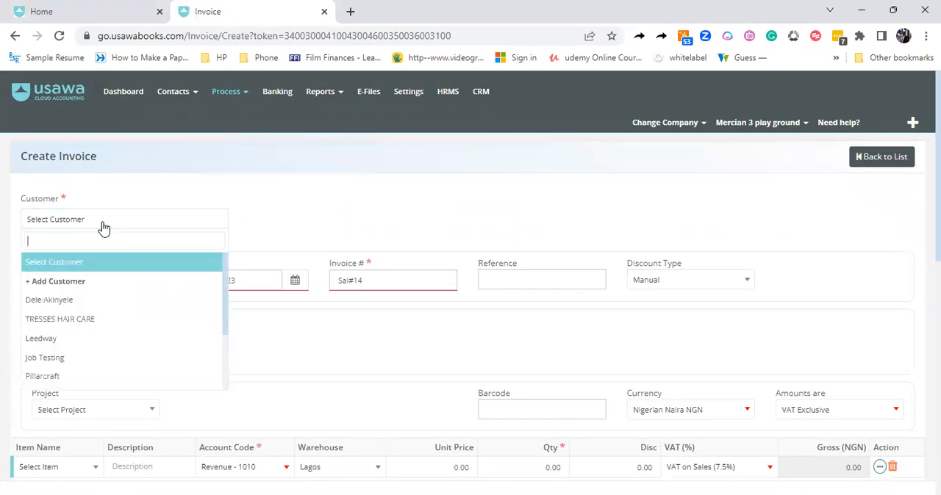
left_click(70, 308)
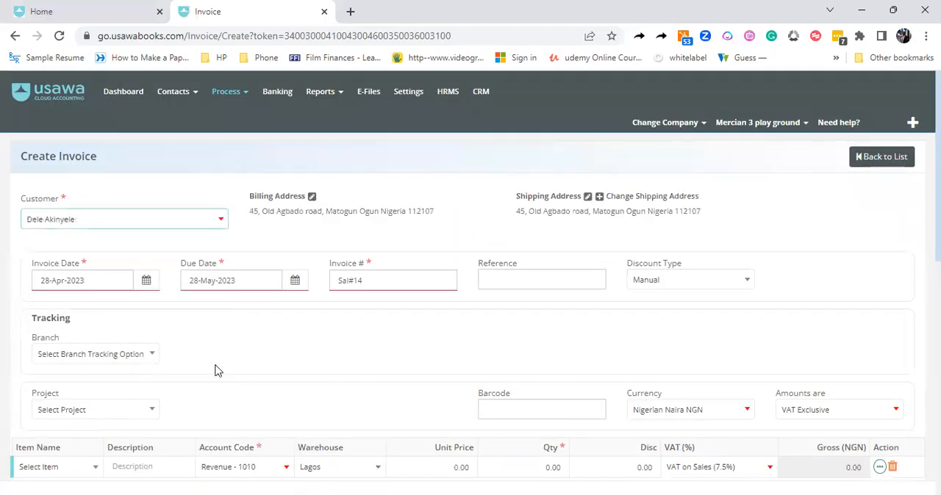
Add Tiles Carton as the item on the invoice's first line
scroll(471, 294, "down", 2)
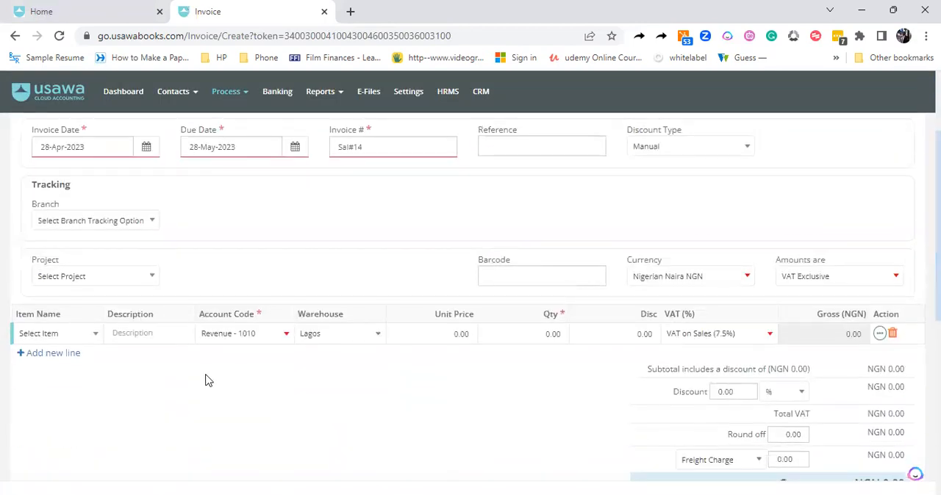
left_click(96, 336)
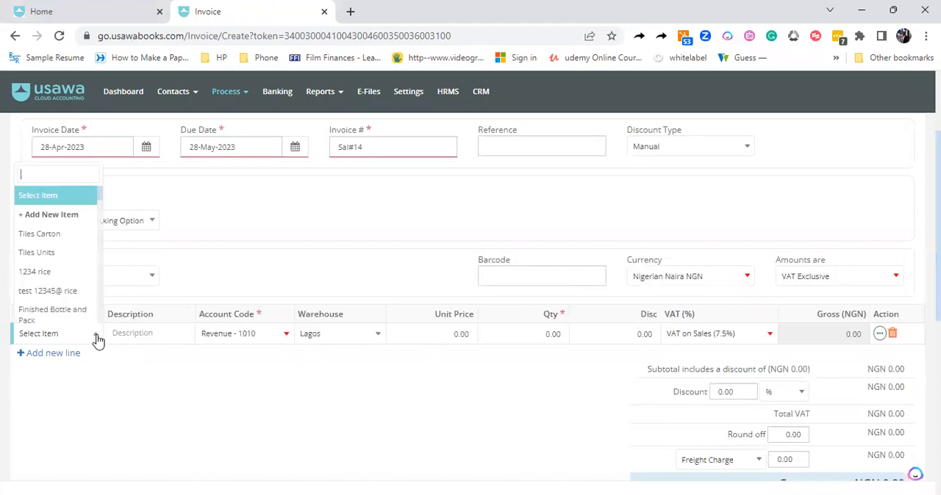
left_click(40, 233)
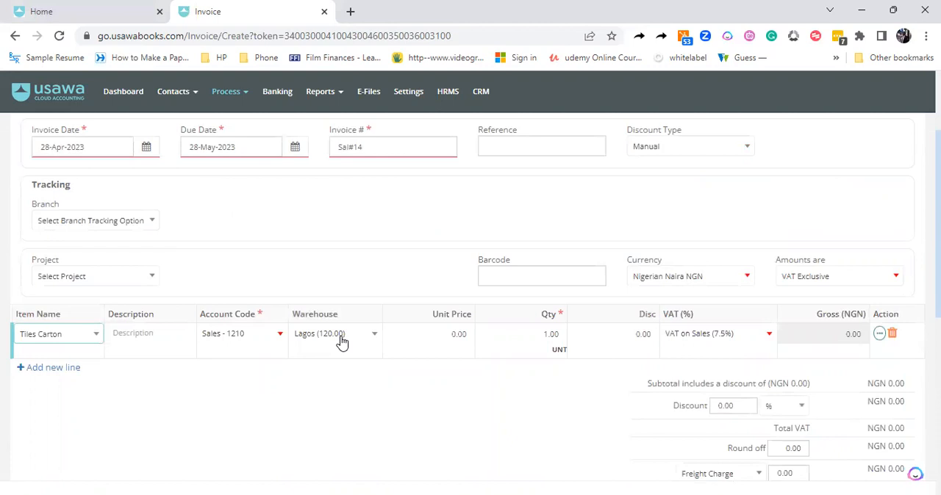
Set the Tiles Carton line to a unit price of 1200 and quantity 12, and save the invoice as approved
left_click(460, 335)
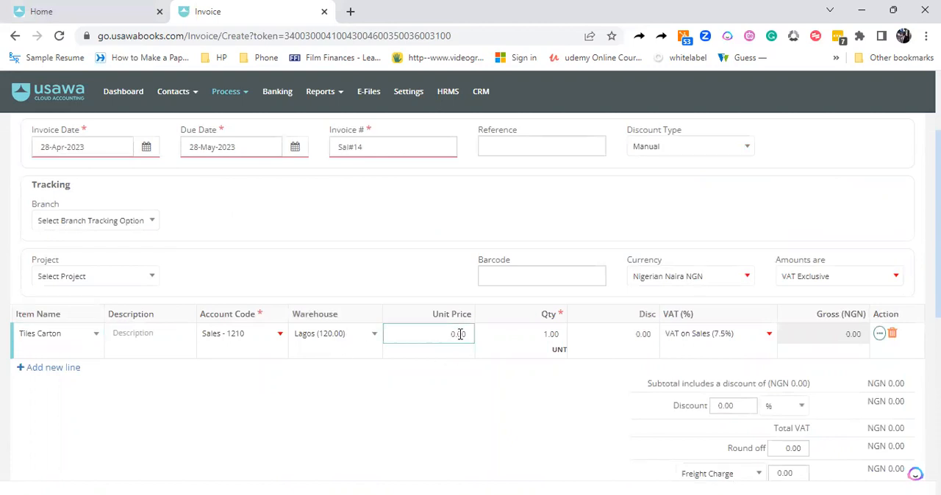
double_click(459, 334)
type("12000")
key("BackSpace")
double_click(545, 334)
type("12")
left_click(520, 360)
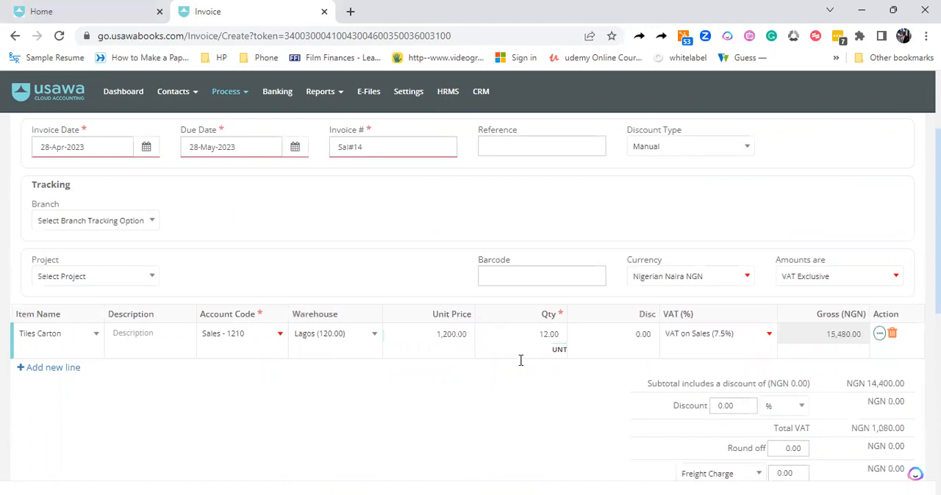
scroll(520, 360, "down", 3)
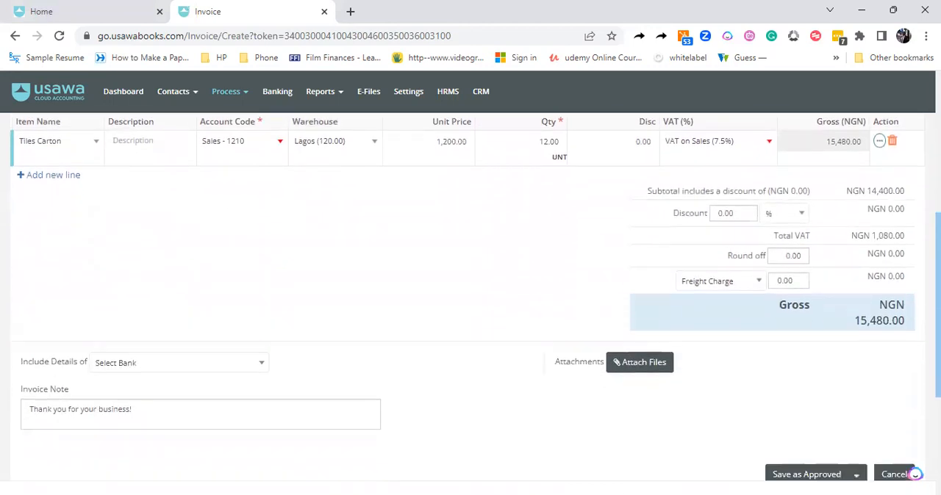
left_click(814, 472)
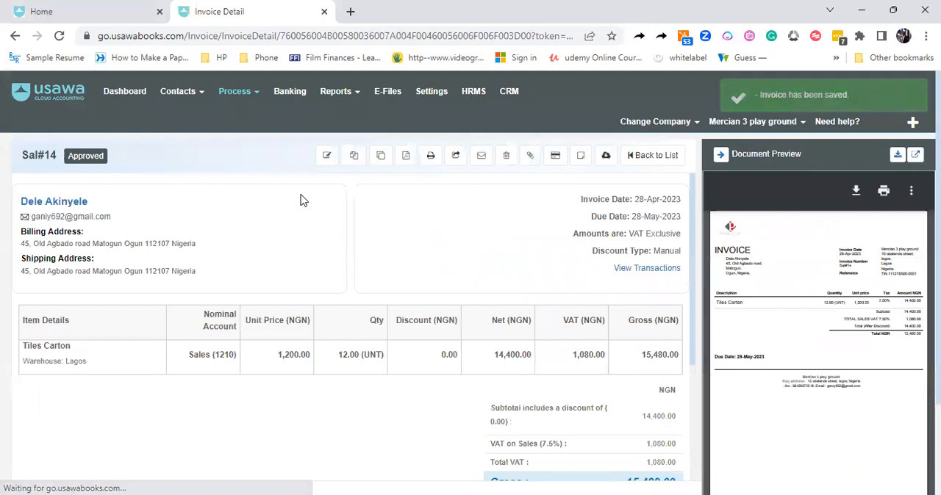
Open the Tiles Carton transaction details from the inventory list to check its quantity on hand, average cost and total value
left_click(247, 102)
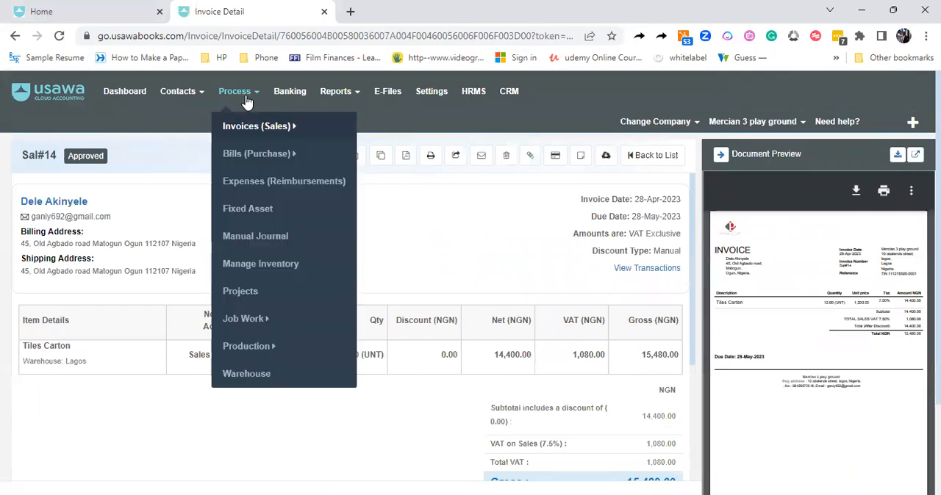
left_click(267, 261)
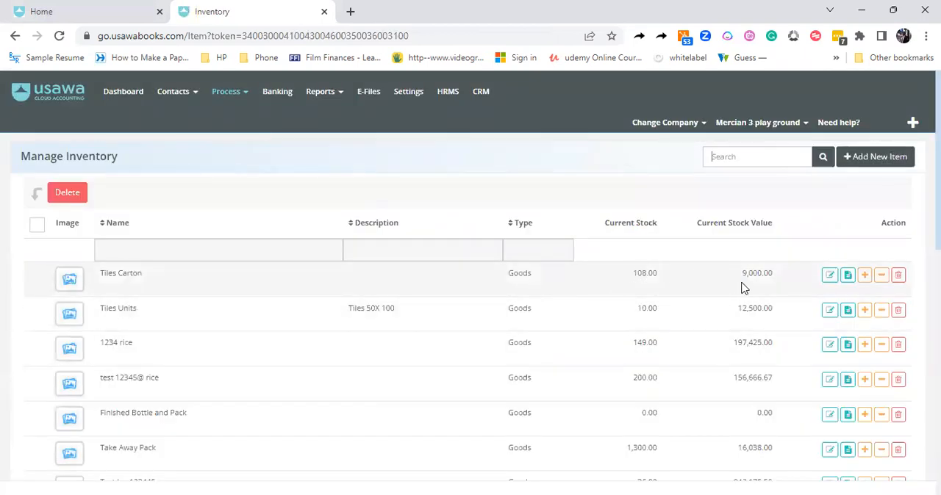
left_click(847, 276)
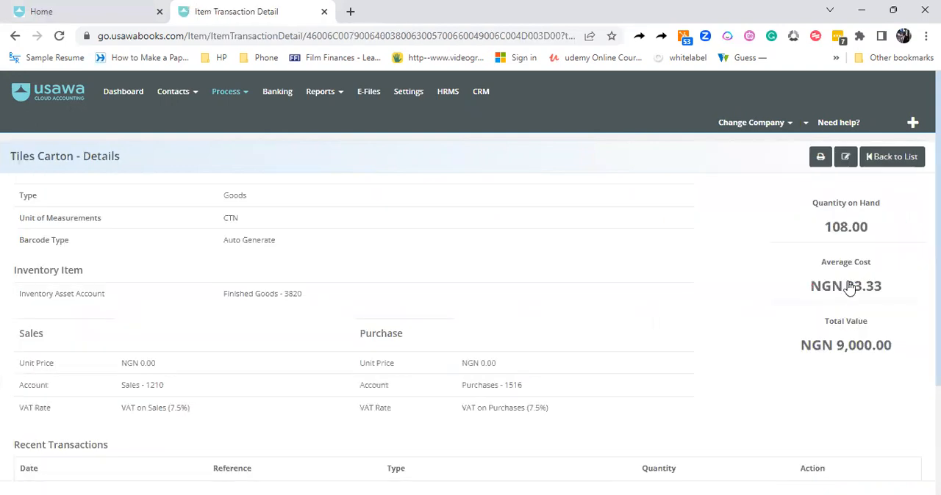